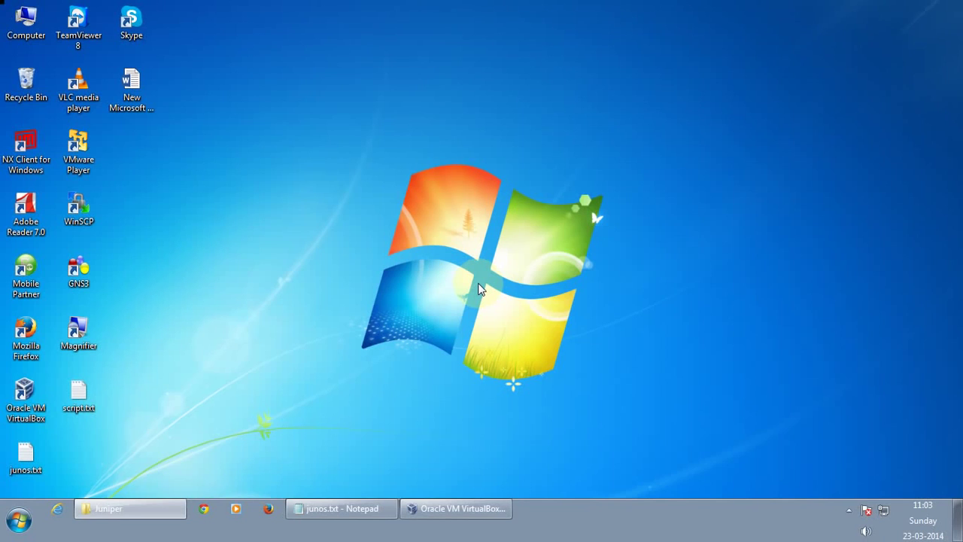
Minimize the junos.txt Notepad window so the desktop shows
{"action": "left_click", "coordinate": [329, 519]}
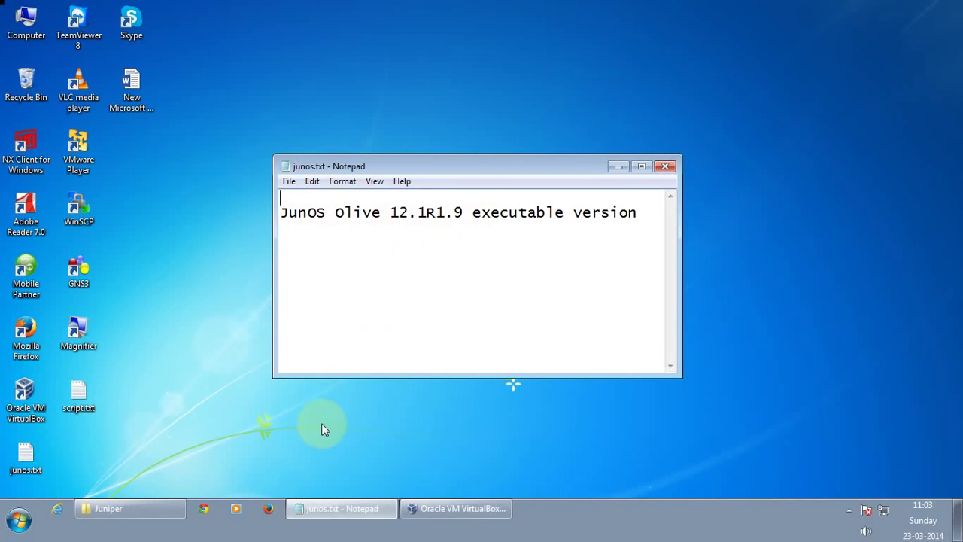
Restore the Juniper folder and open Olive12.1R1.9 Virtualbox image.ova for import
{"action": "left_click", "coordinate": [614, 168]}
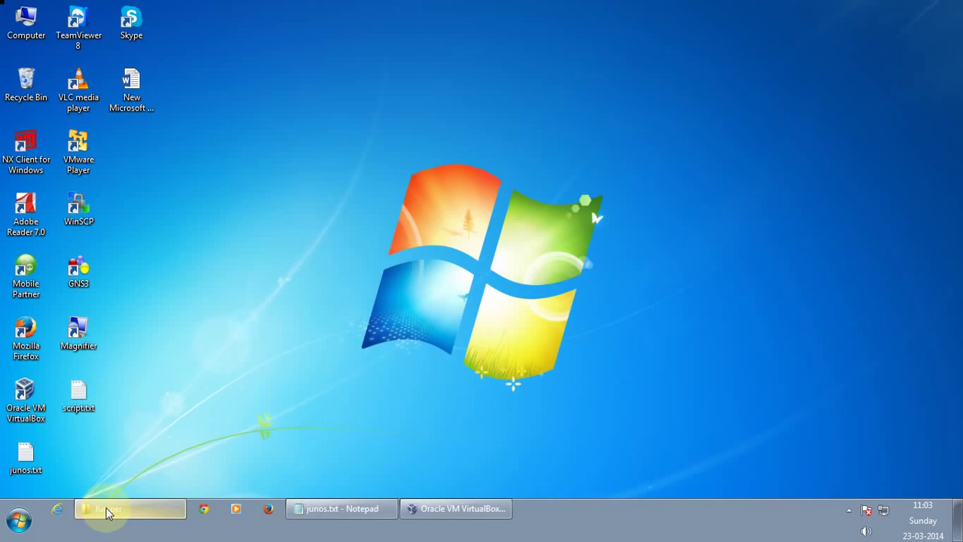
{"action": "left_click", "coordinate": [106, 513]}
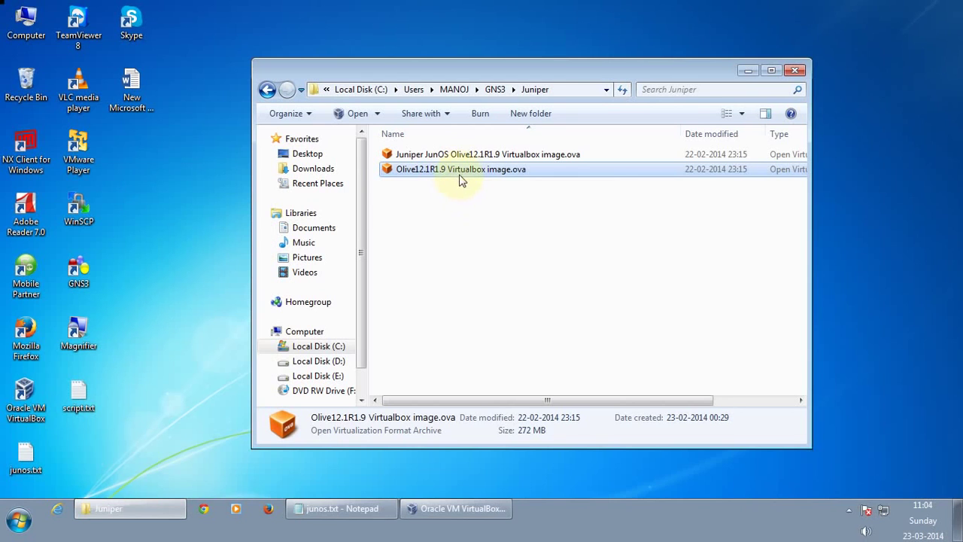
{"action": "double_click", "coordinate": [460, 171]}
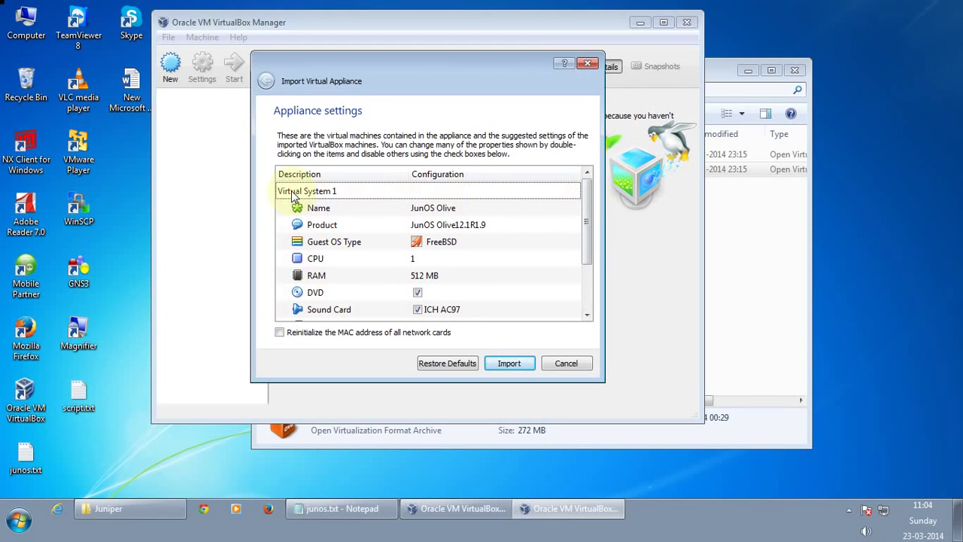
Import the JunOS Olive appliance with reinitialized MAC addresses on all network cards
{"action": "left_click", "coordinate": [279, 332]}
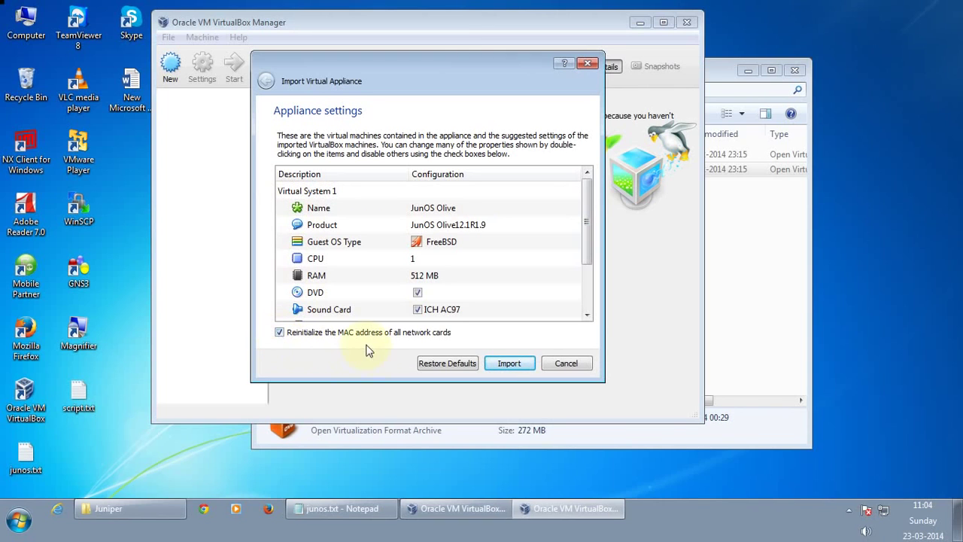
{"action": "left_click", "coordinate": [504, 364]}
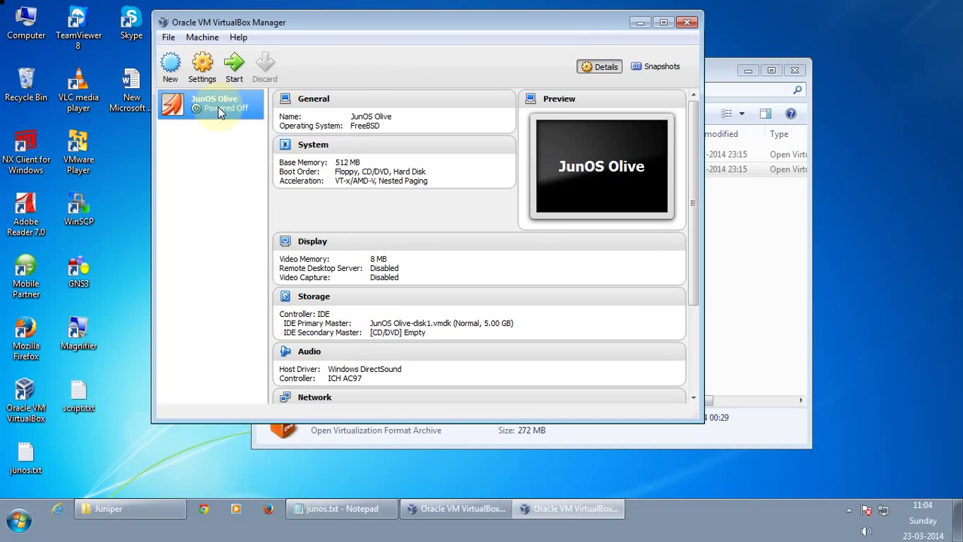
Rename the JunOS Olive virtual machine to JunOS1 in its General settings
{"action": "right_click", "coordinate": [219, 110]}
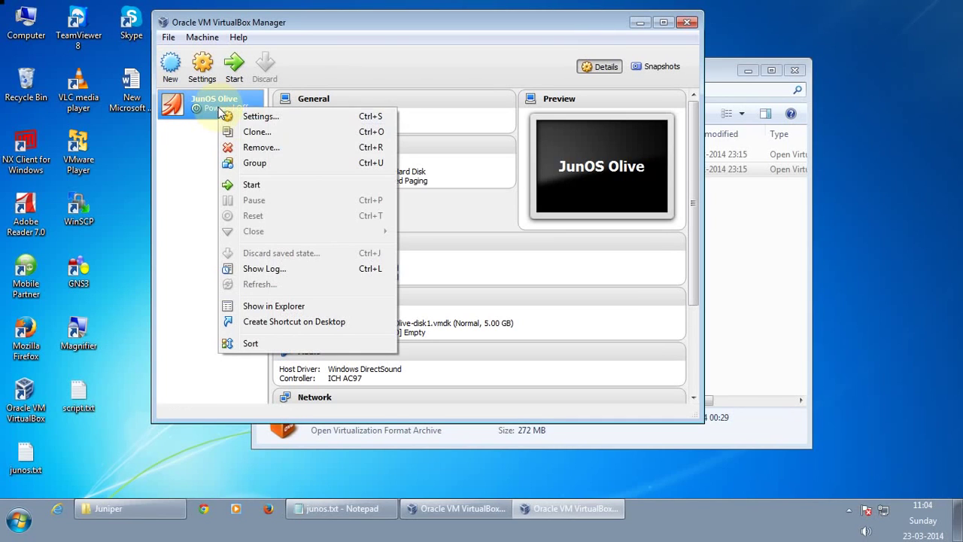
{"action": "left_click", "coordinate": [271, 117]}
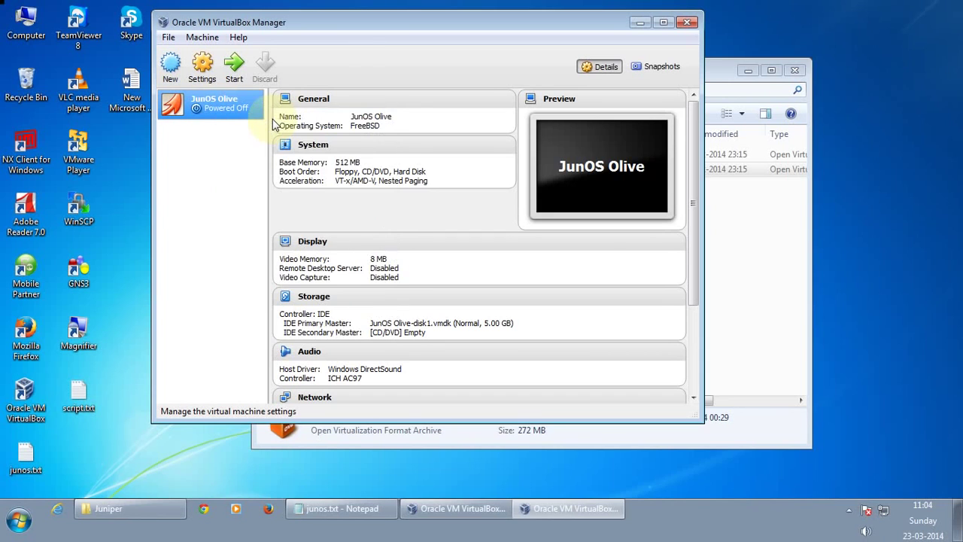
{"action": "left_click_drag", "start_coordinate": [379, 131], "coordinate": [359, 131]}
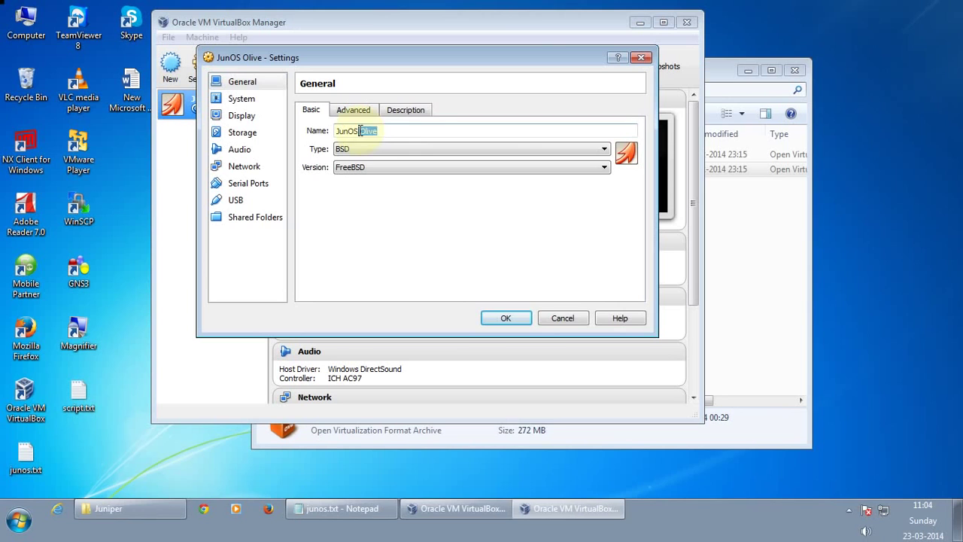
{"action": "left_click", "coordinate": [360, 131]}
{"action": "left_click", "coordinate": [514, 321]}
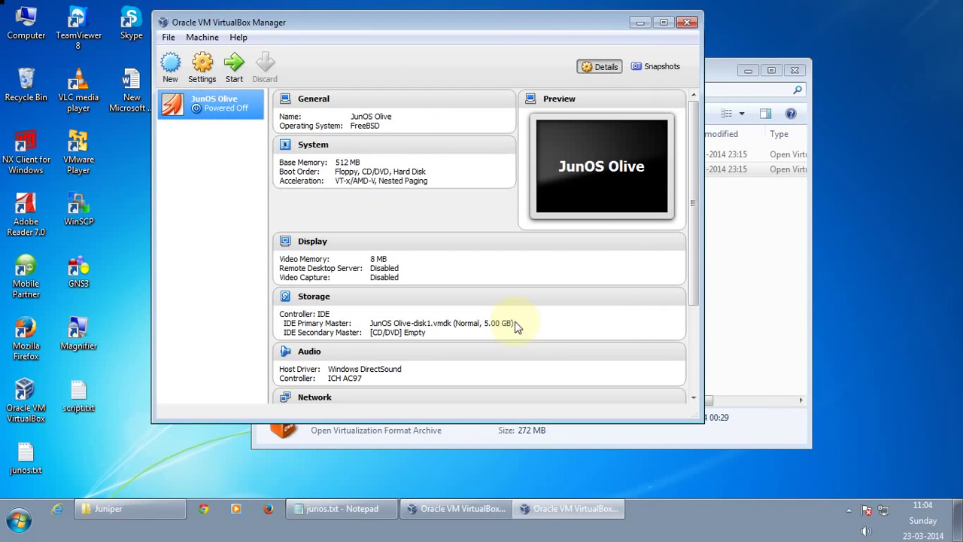
Full-clone JunOS1 as JunOS2 with reinitialized MAC addresses for all network cards
{"action": "right_click", "coordinate": [226, 110]}
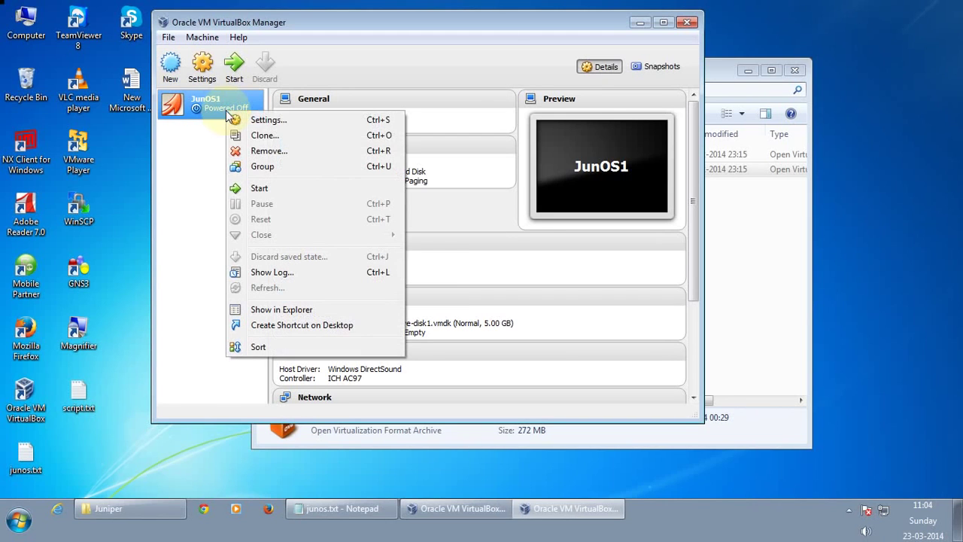
{"action": "left_click", "coordinate": [269, 141]}
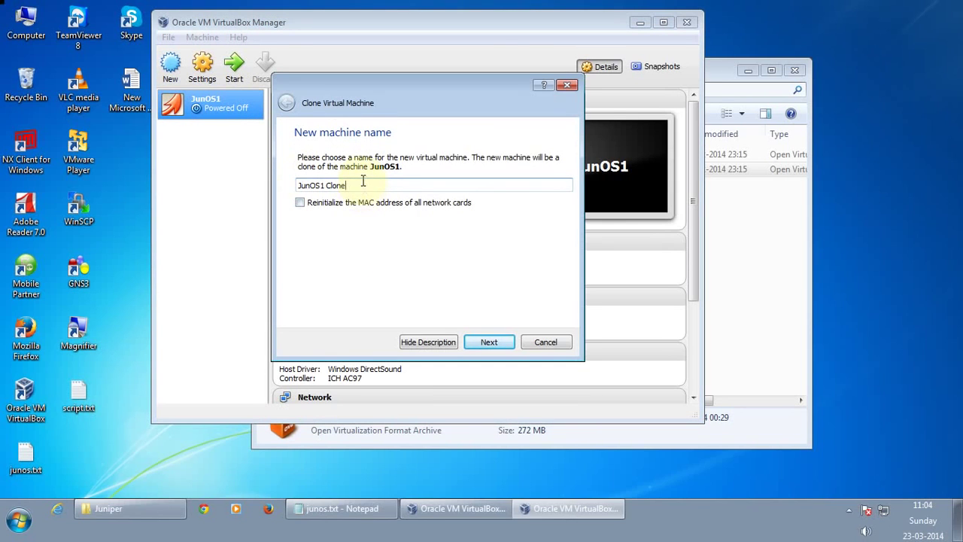
{"action": "left_click_drag", "start_coordinate": [365, 181], "coordinate": [321, 182]}
{"action": "type", "text": "2"}
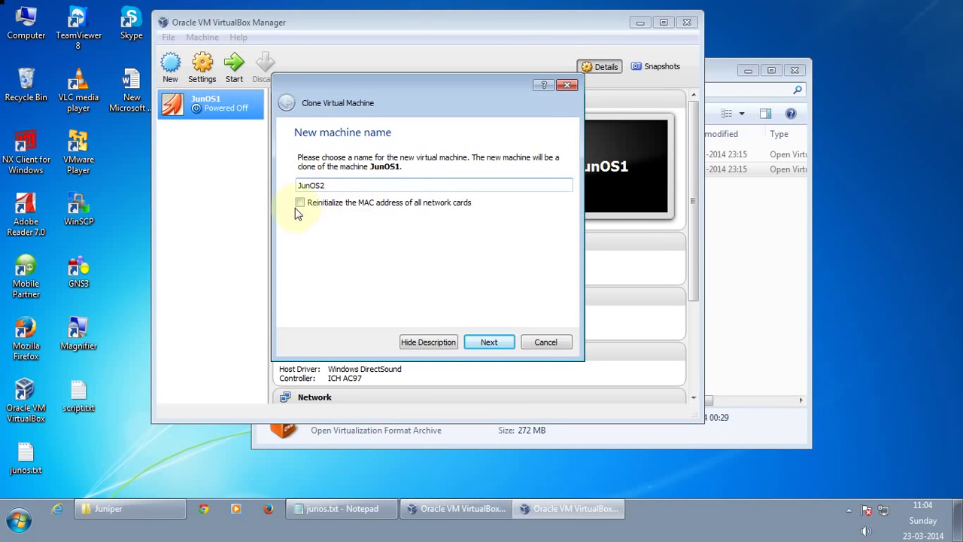
{"action": "left_click", "coordinate": [300, 204]}
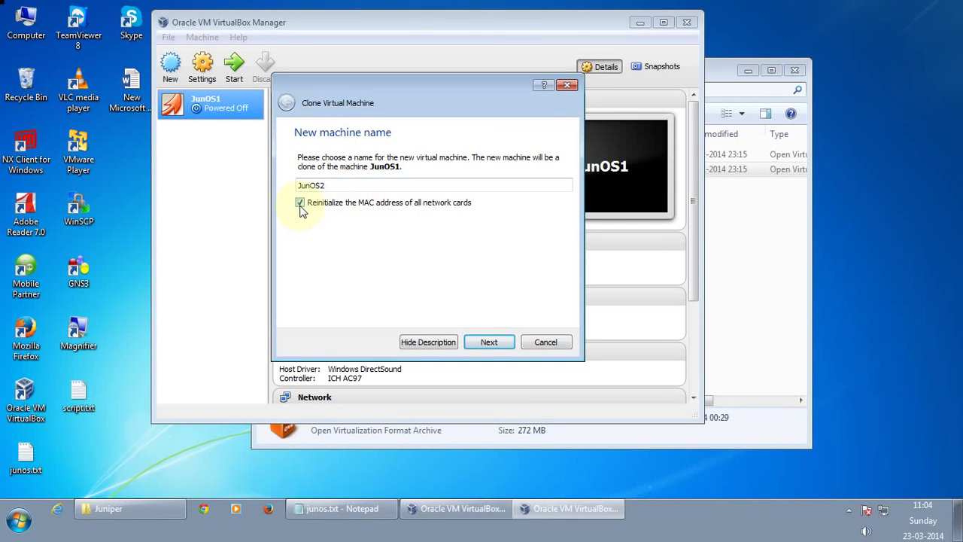
{"action": "left_click", "coordinate": [483, 344]}
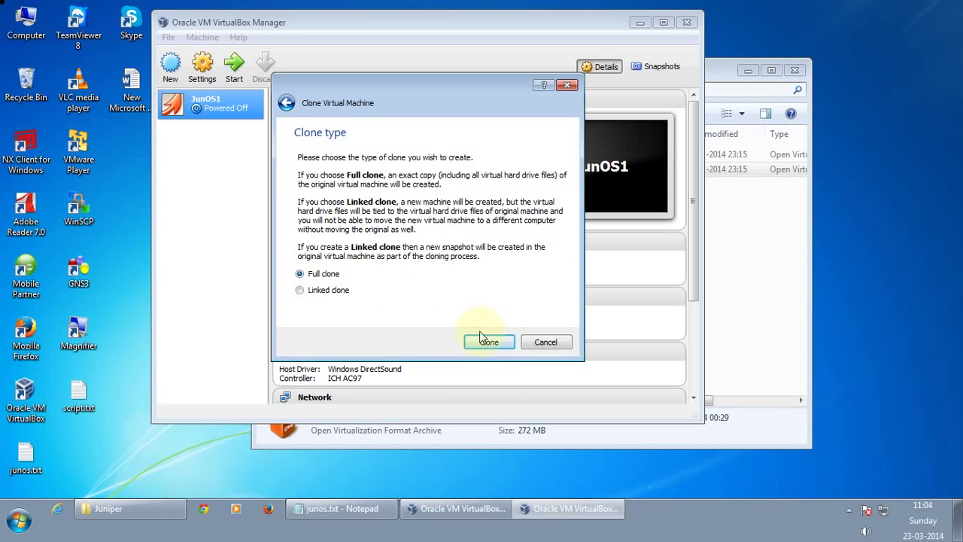
{"action": "left_click", "coordinate": [486, 348]}
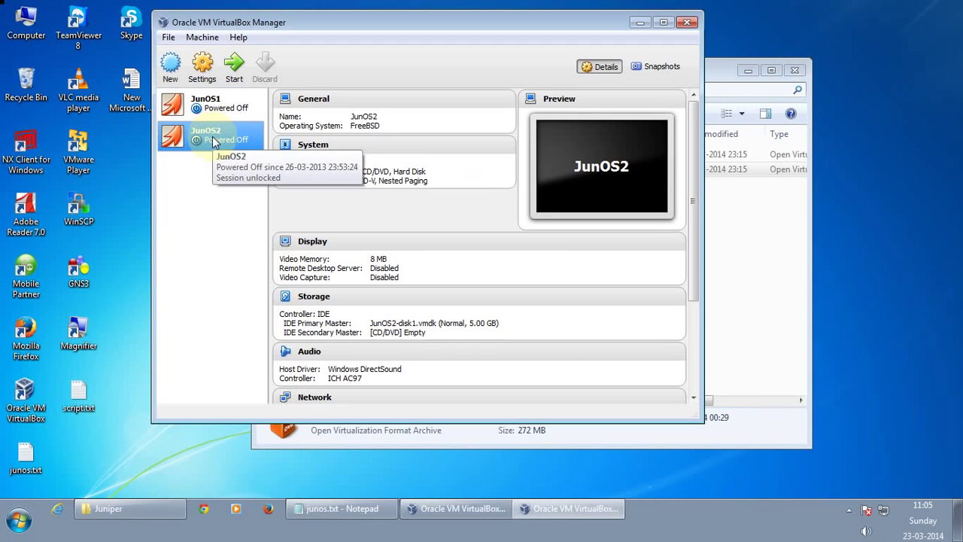
Full-clone JunOS2 as JunOS3 with reinitialized MAC addresses for all network cards
{"action": "right_click", "coordinate": [214, 142]}
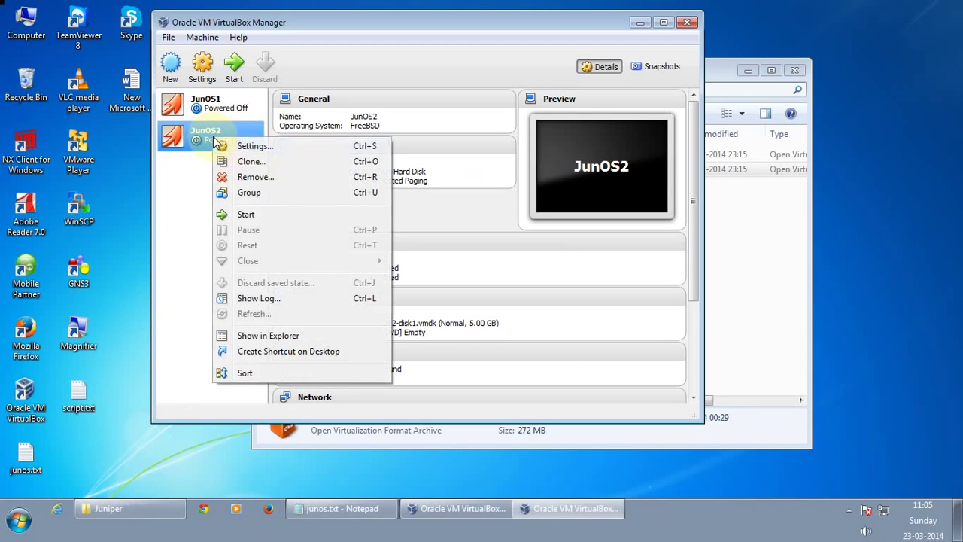
{"action": "left_click", "coordinate": [264, 163]}
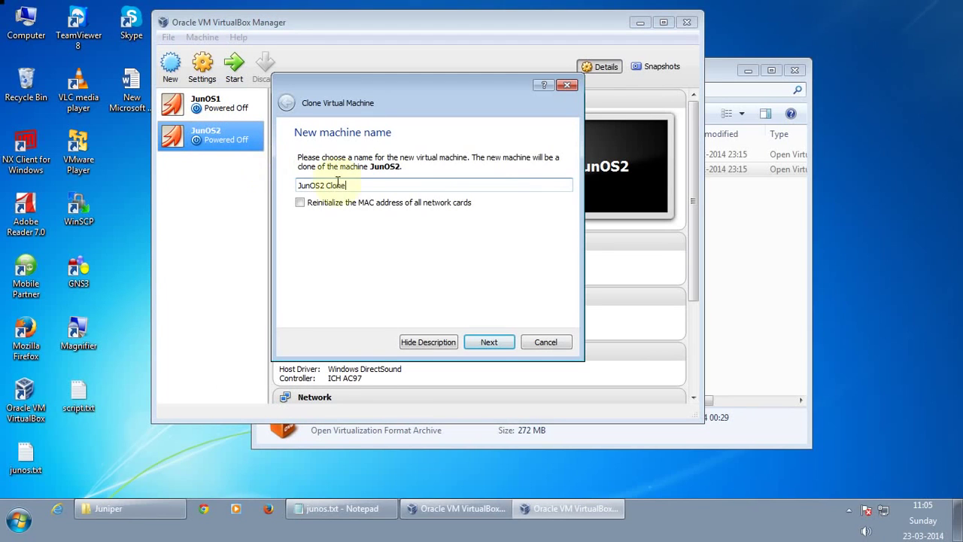
{"action": "left_click_drag", "start_coordinate": [347, 185], "coordinate": [321, 186]}
{"action": "type", "text": "3"}
{"action": "left_click", "coordinate": [301, 202]}
{"action": "left_click", "coordinate": [489, 343]}
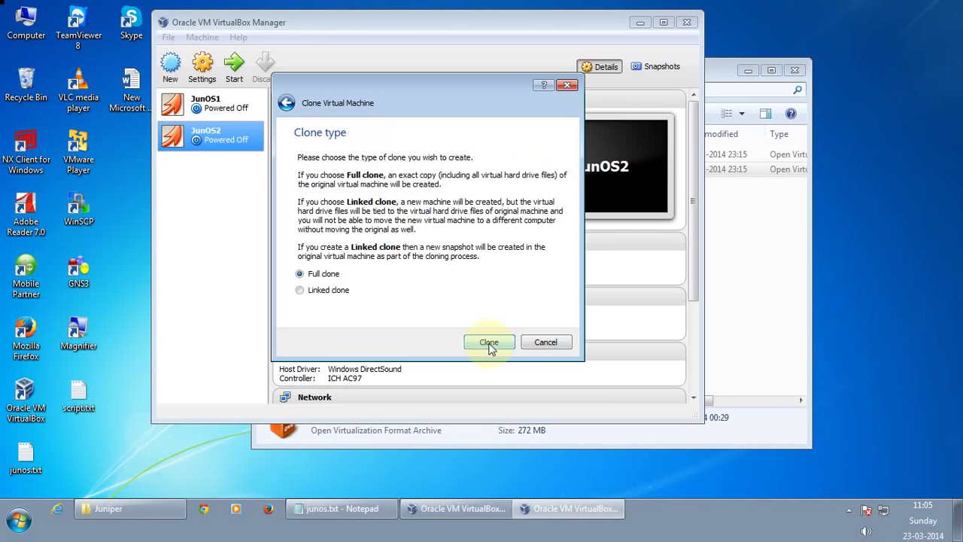
{"action": "left_click", "coordinate": [489, 343]}
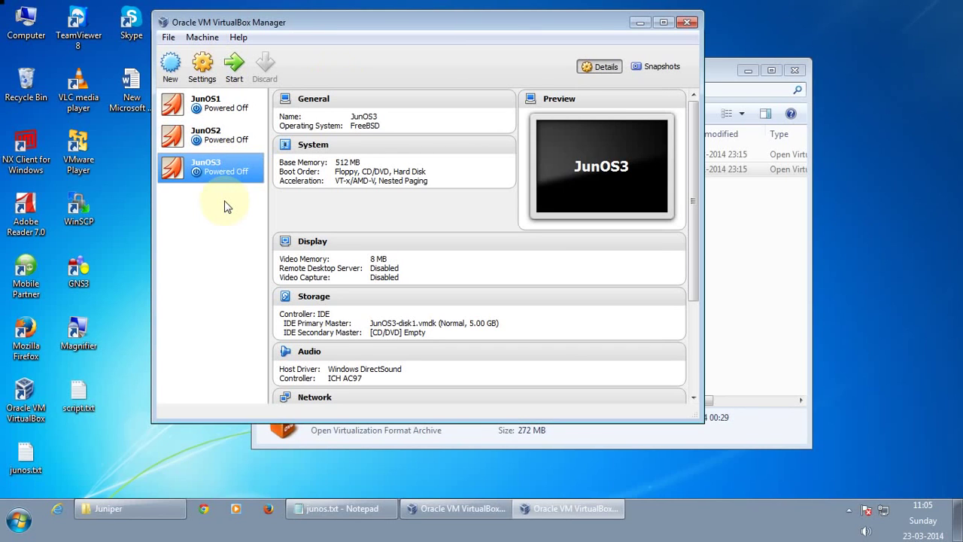
Minimize VirtualBox and the Juniper folder, then turn on taskbar auto-hide
{"action": "left_click", "coordinate": [641, 21]}
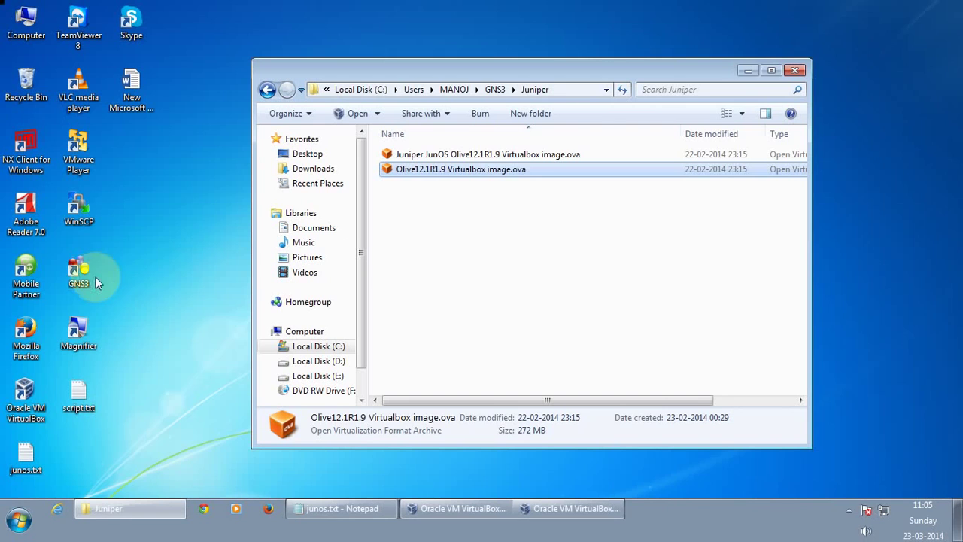
{"action": "left_click", "coordinate": [749, 71]}
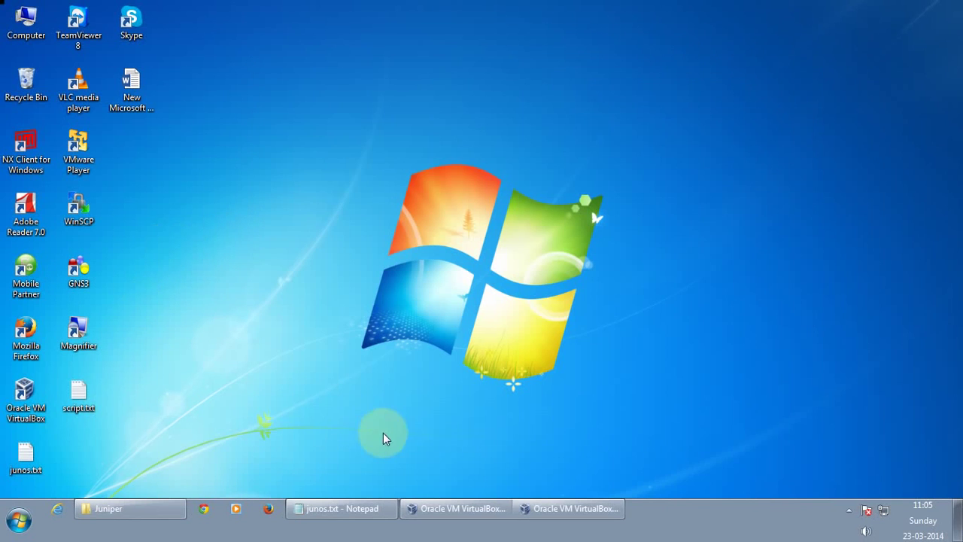
{"action": "right_click", "coordinate": [722, 522]}
{"action": "left_click", "coordinate": [748, 509]}
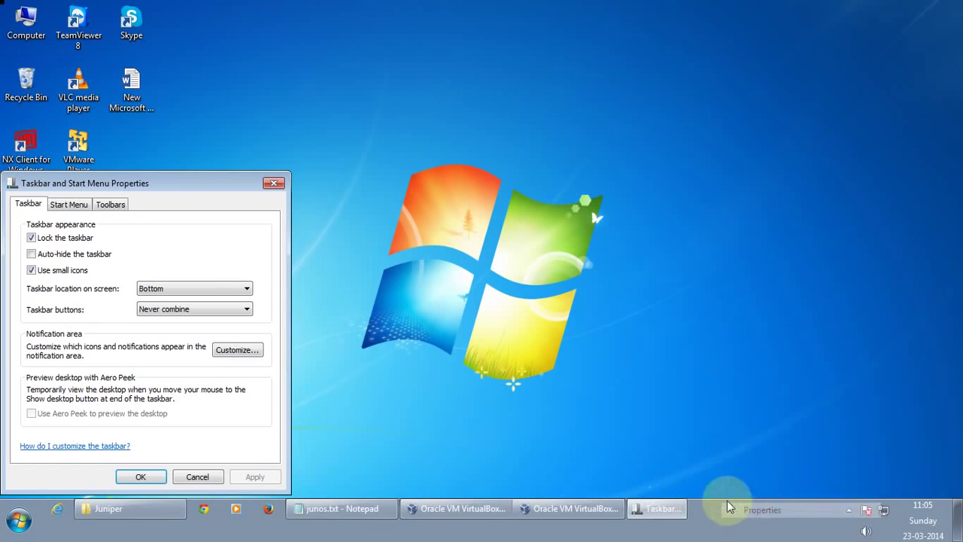
{"action": "left_click", "coordinate": [68, 204]}
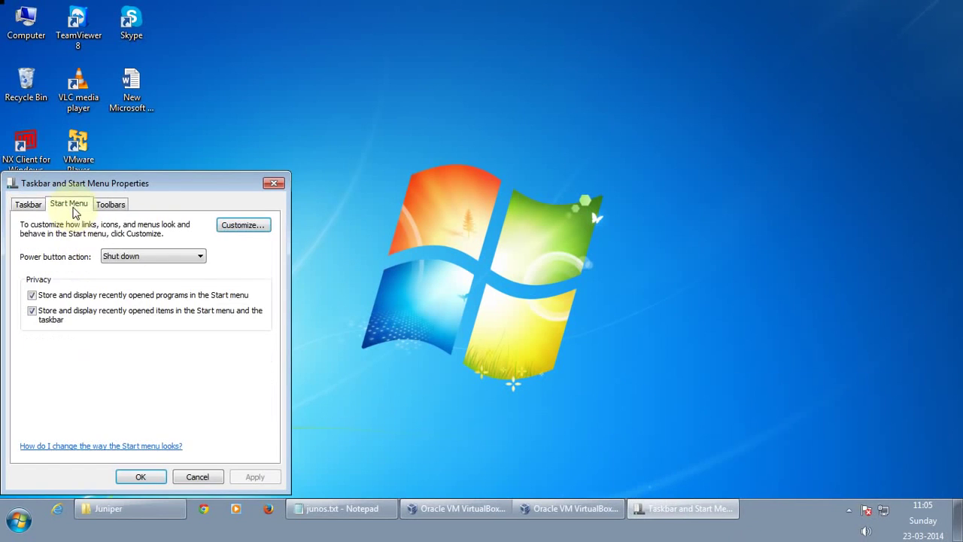
{"action": "left_click", "coordinate": [28, 204]}
{"action": "left_click", "coordinate": [31, 270]}
{"action": "left_click", "coordinate": [31, 254]}
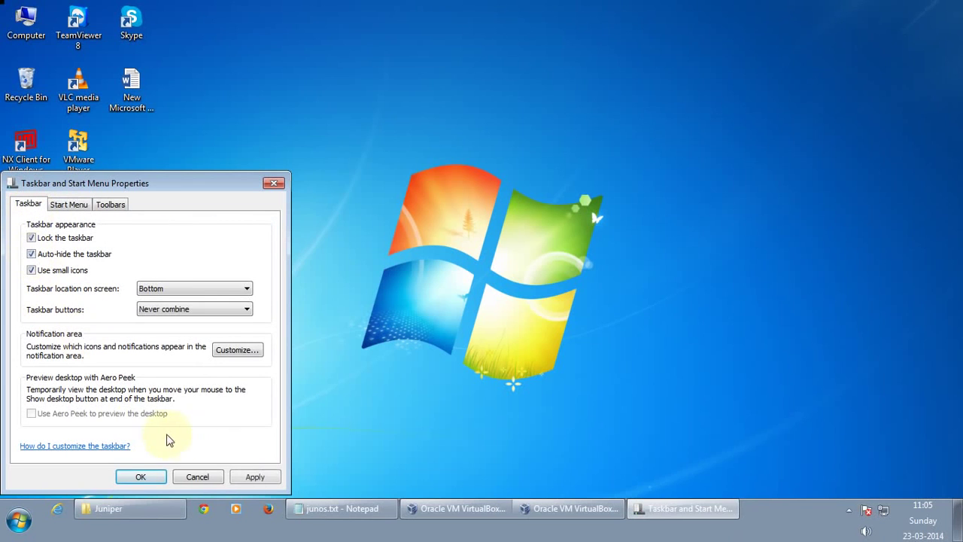
{"action": "left_click", "coordinate": [239, 478]}
{"action": "left_click", "coordinate": [140, 476]}
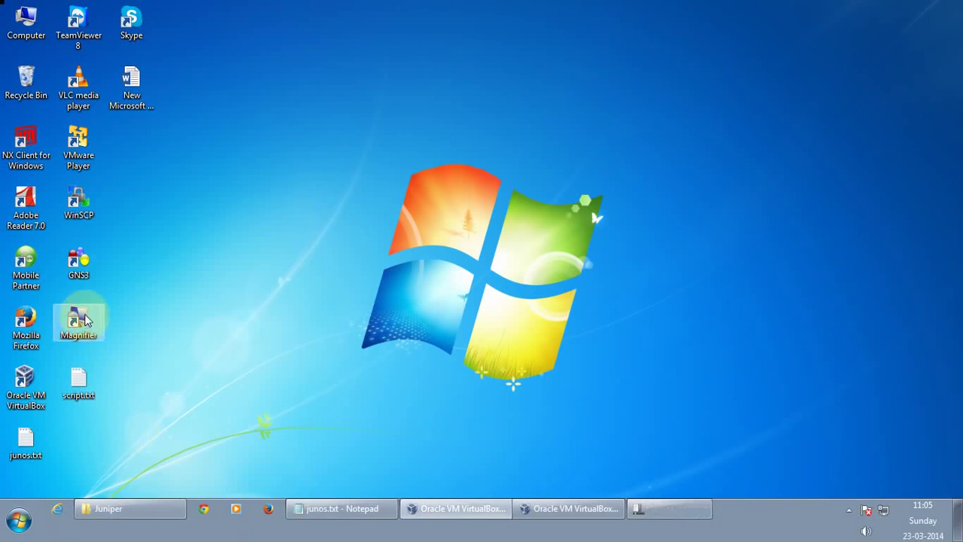
Launch GNS3 and test VirtualBox preferences, confirming VBoxwrapper with API 4.3.6 starts
{"action": "double_click", "coordinate": [81, 265]}
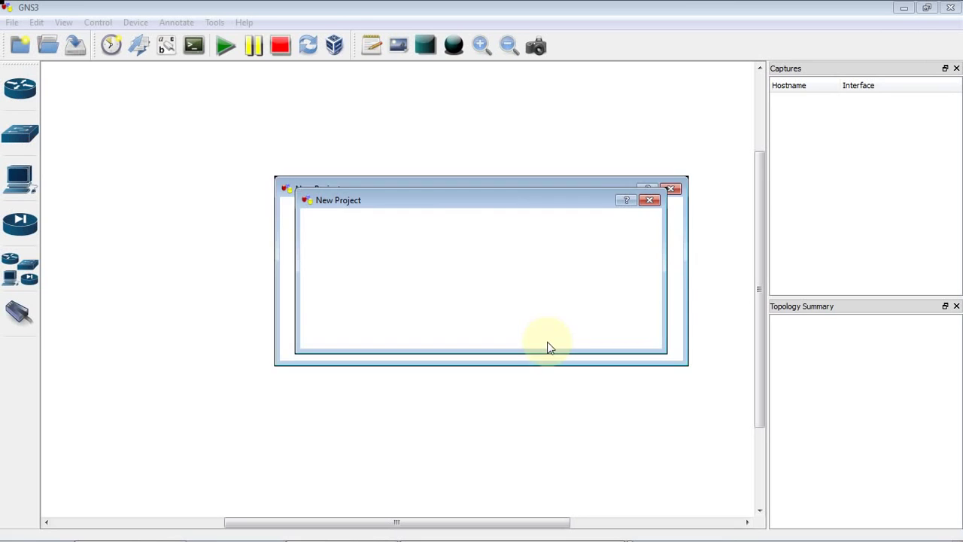
{"action": "left_click", "coordinate": [622, 336]}
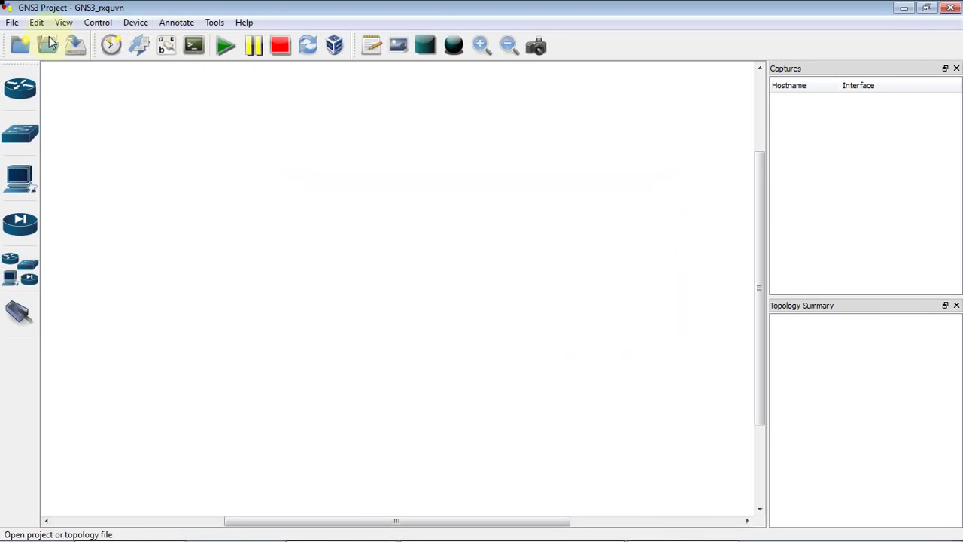
{"action": "left_click", "coordinate": [36, 22]}
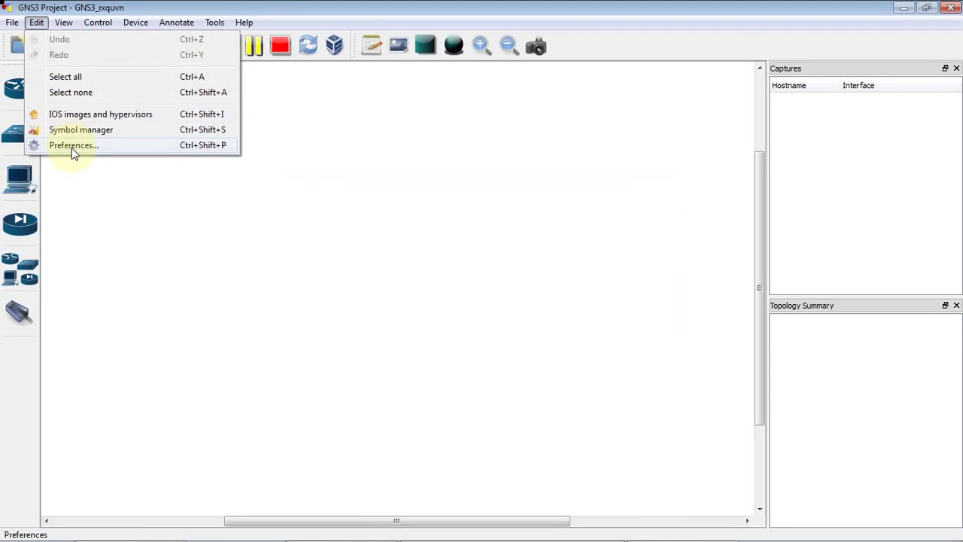
{"action": "left_click", "coordinate": [72, 146]}
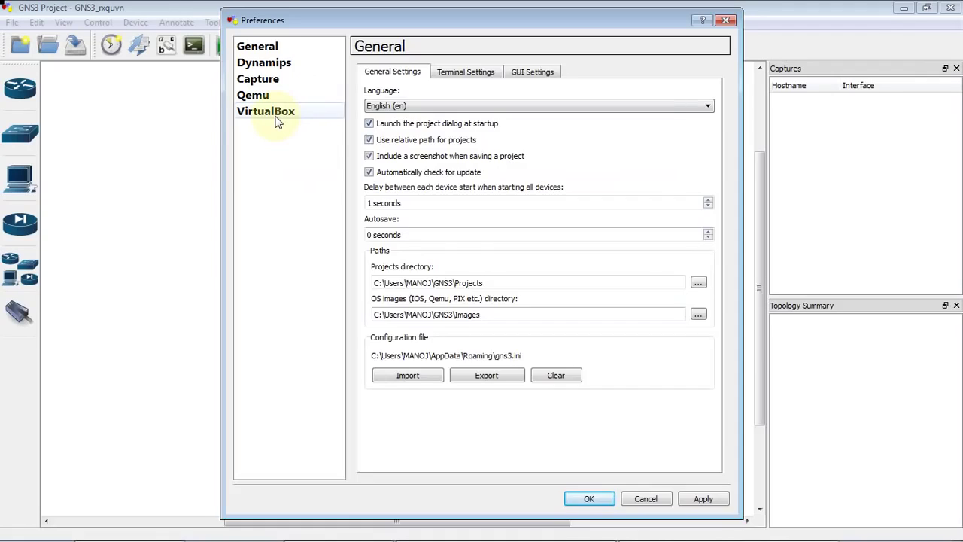
{"action": "left_click", "coordinate": [277, 120]}
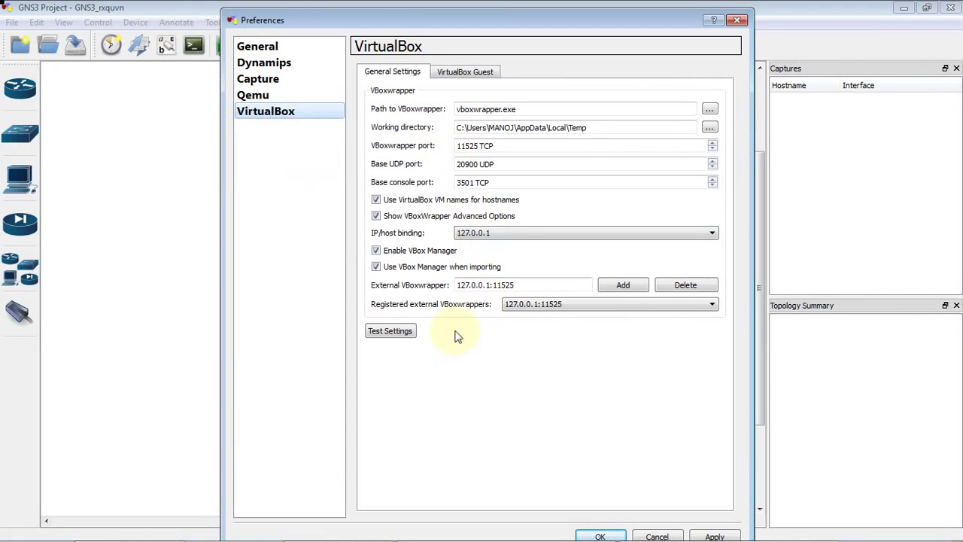
{"action": "left_click", "coordinate": [388, 337]}
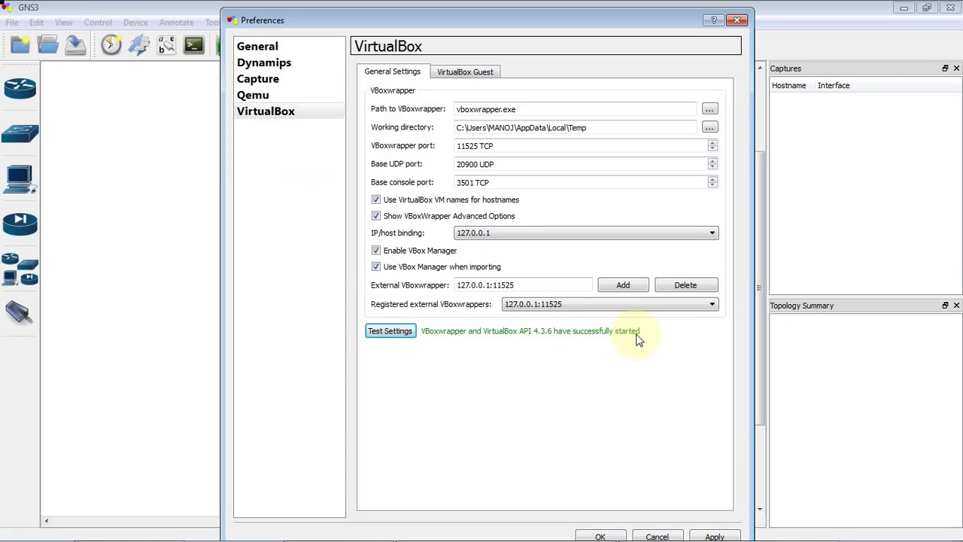
Add VirtualBox guest J1 from the JunOS1 VM with 3 NICs and console support
{"action": "left_click", "coordinate": [466, 75]}
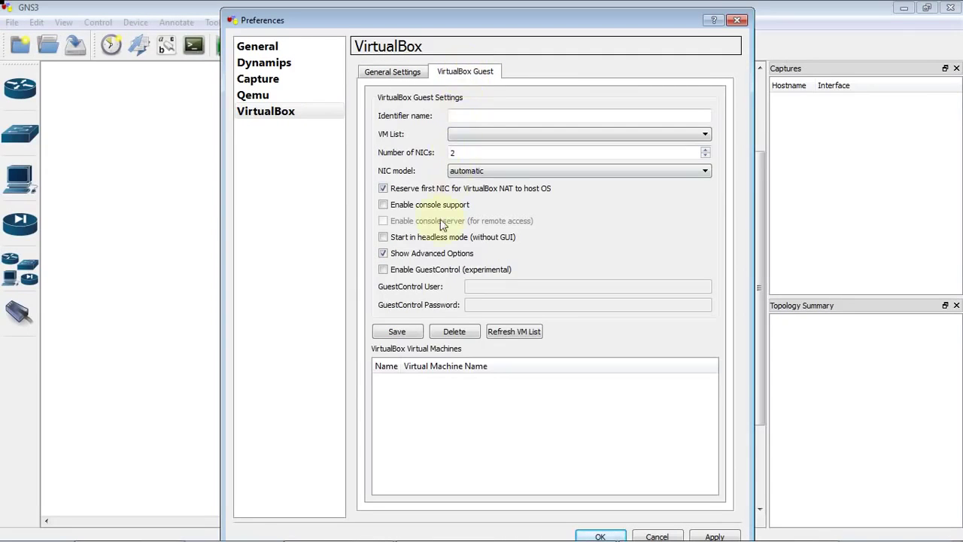
{"action": "left_click", "coordinate": [518, 134]}
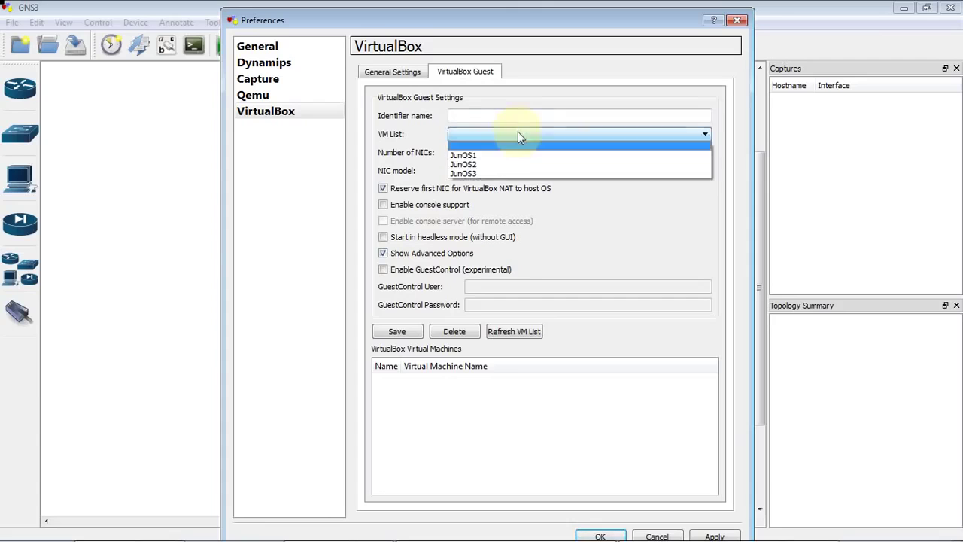
{"action": "left_click", "coordinate": [479, 157]}
{"action": "left_click", "coordinate": [482, 115]}
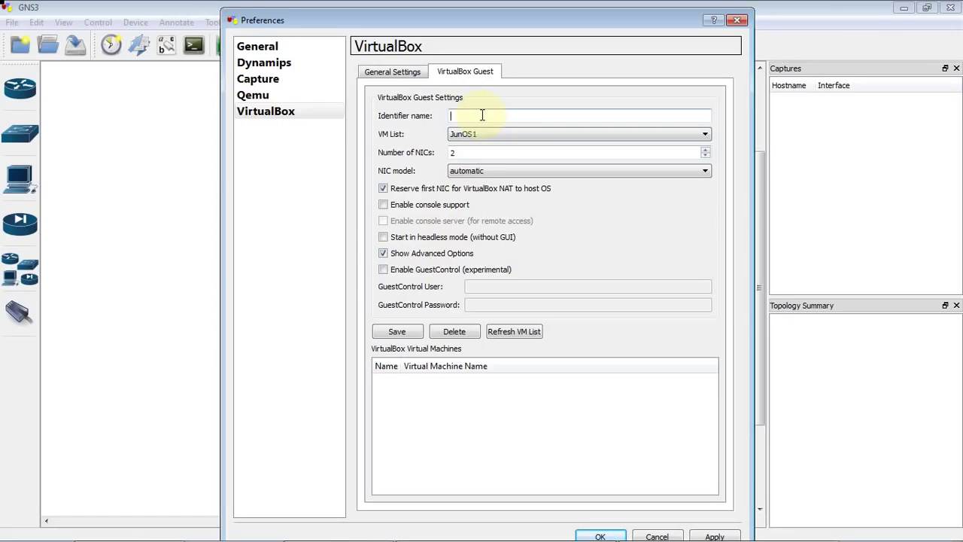
{"action": "type", "text": "J1"}
{"action": "left_click", "coordinate": [706, 154]}
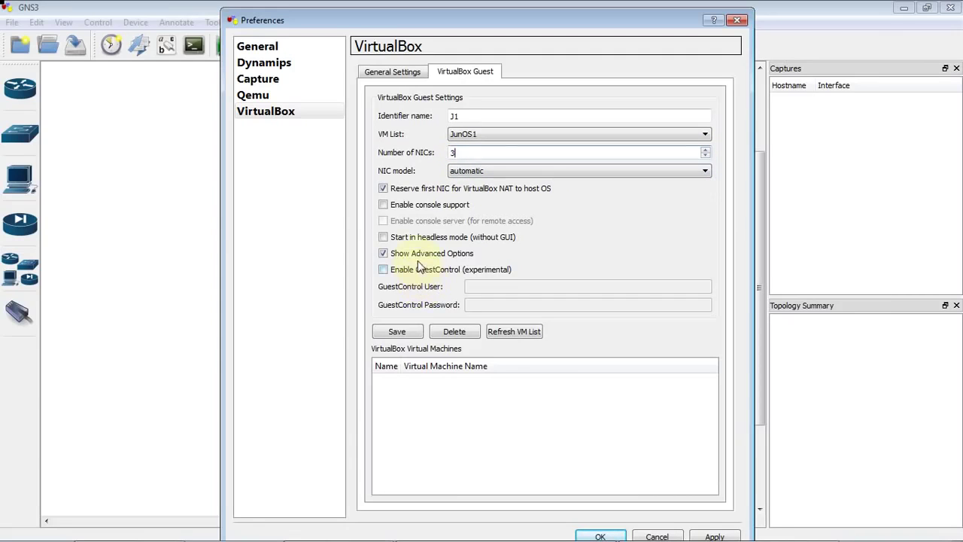
{"action": "left_click", "coordinate": [384, 205]}
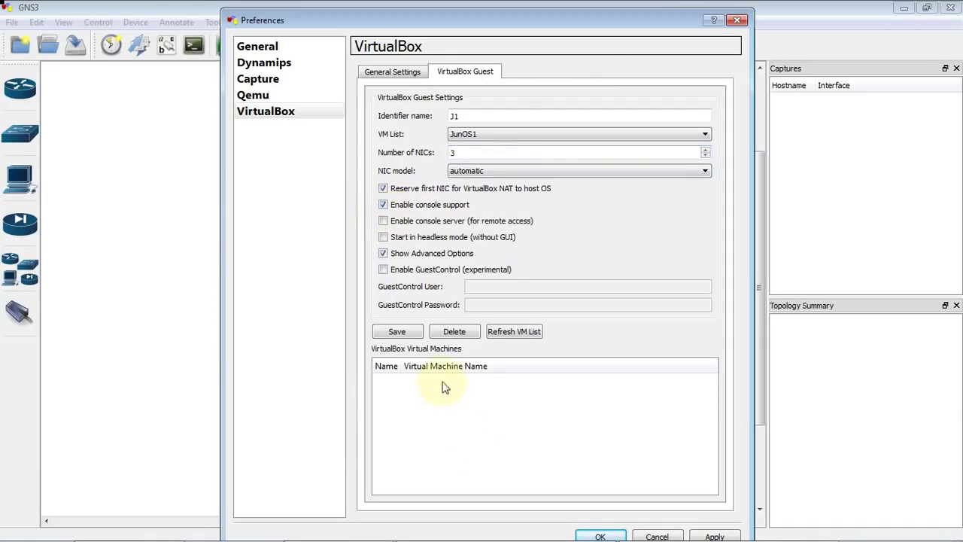
{"action": "left_click", "coordinate": [391, 337]}
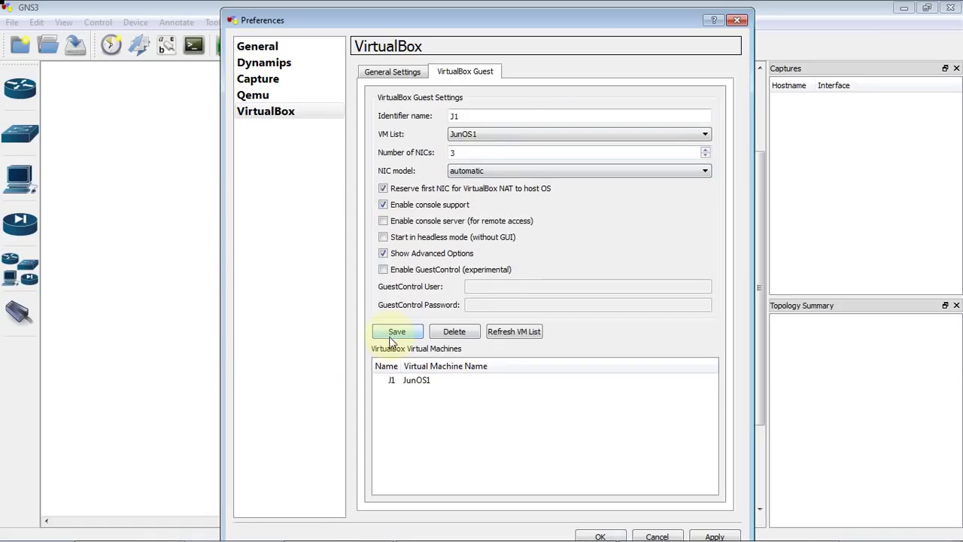
Save the JunOS2 VM as VirtualBox guest J2
{"action": "left_click", "coordinate": [479, 139]}
{"action": "left_click", "coordinate": [477, 164]}
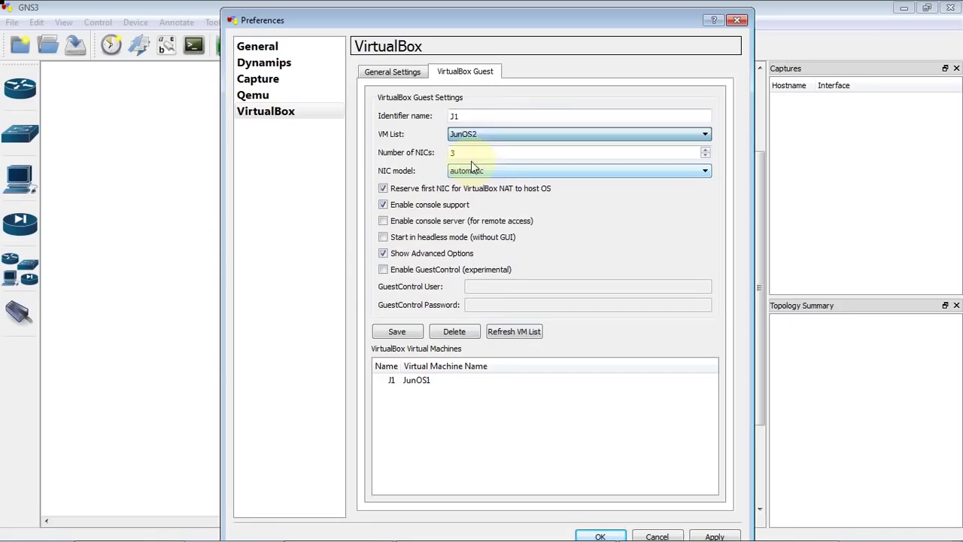
{"action": "left_click", "coordinate": [454, 115]}
{"action": "type", "text": "J1"}
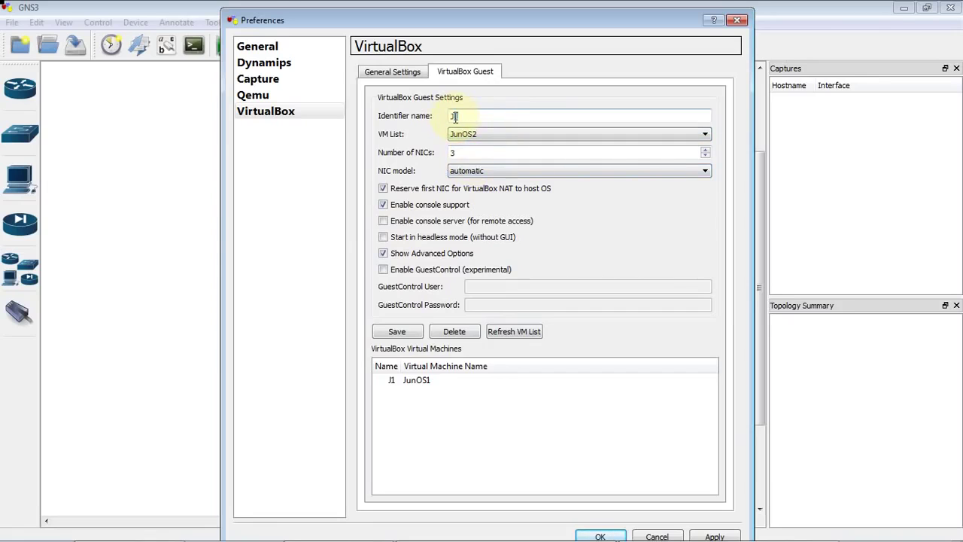
{"action": "type", "text": "2"}
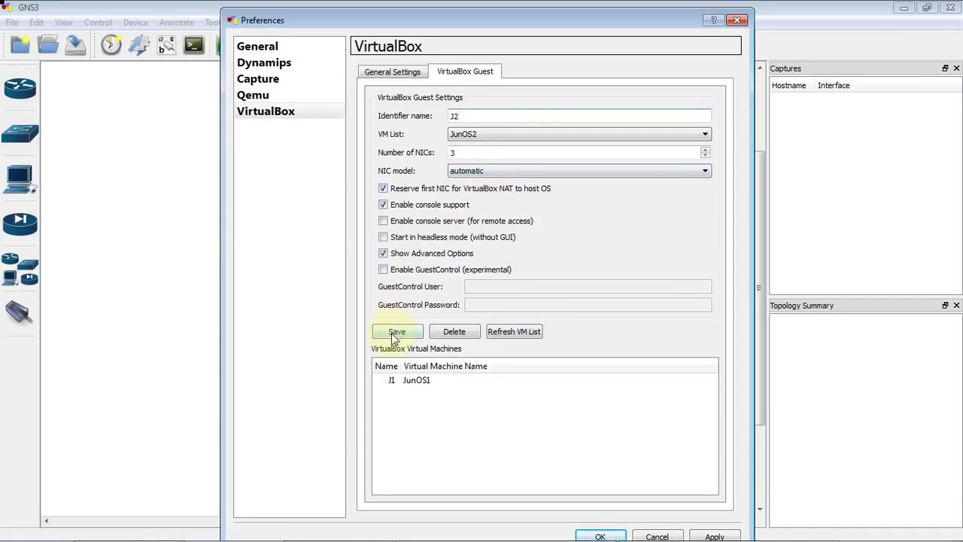
{"action": "left_click", "coordinate": [395, 335]}
Save the JunOS3 VM as VirtualBox guest J3
{"action": "left_click", "coordinate": [462, 116]}
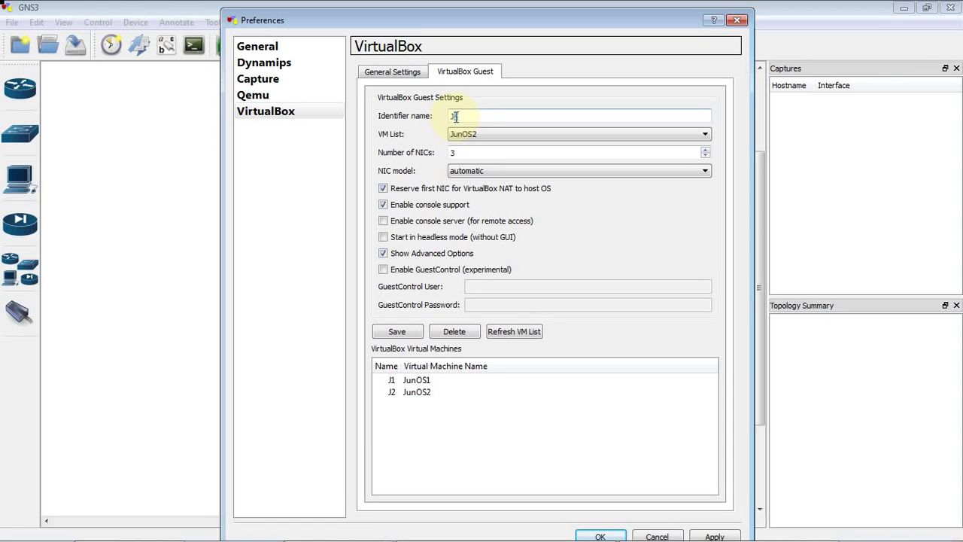
{"action": "type", "text": "3"}
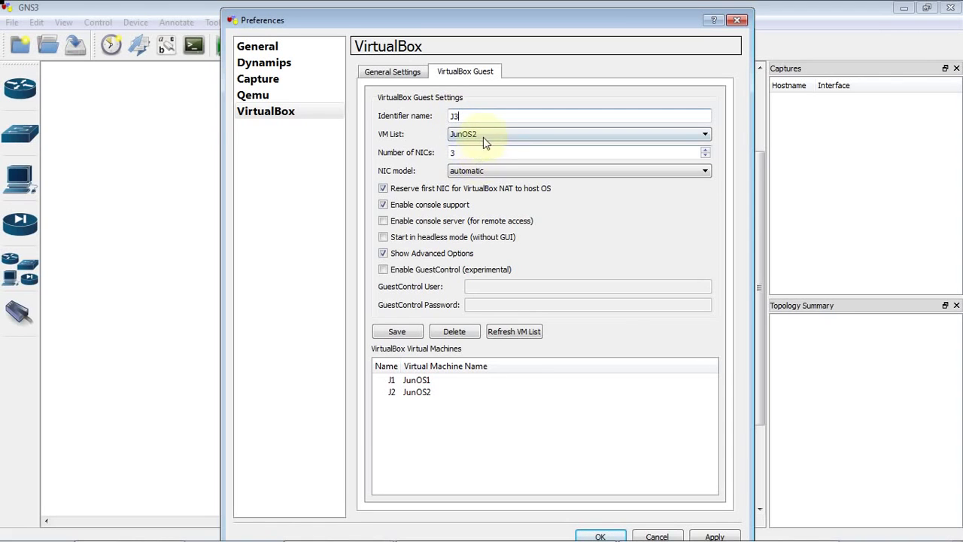
{"action": "left_click", "coordinate": [483, 136]}
{"action": "left_click", "coordinate": [482, 176]}
{"action": "left_click", "coordinate": [397, 332]}
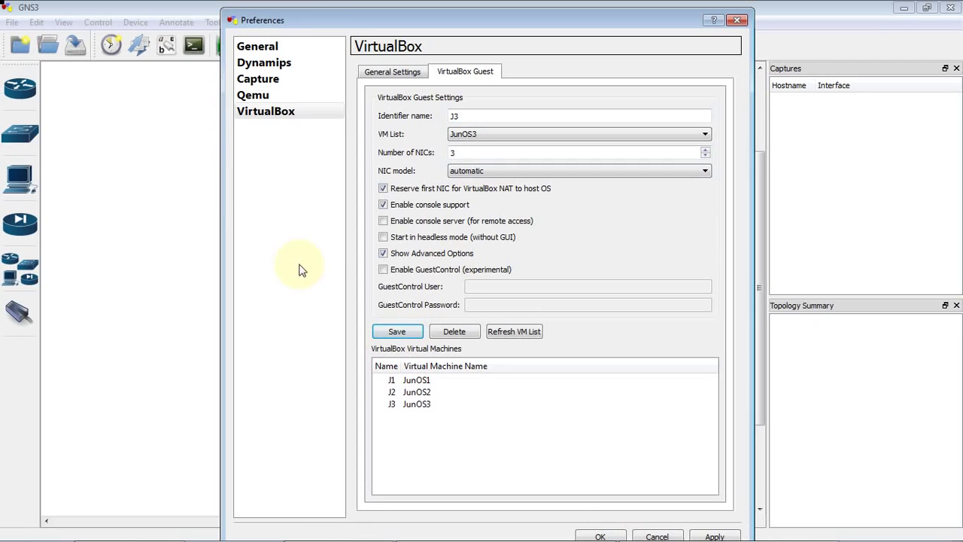
{"action": "mouse_move", "coordinate": [782, 533]}
Close GNS3 Preferences, then turn off taskbar auto-hide in Windows Taskbar Properties
{"action": "left_click", "coordinate": [606, 536]}
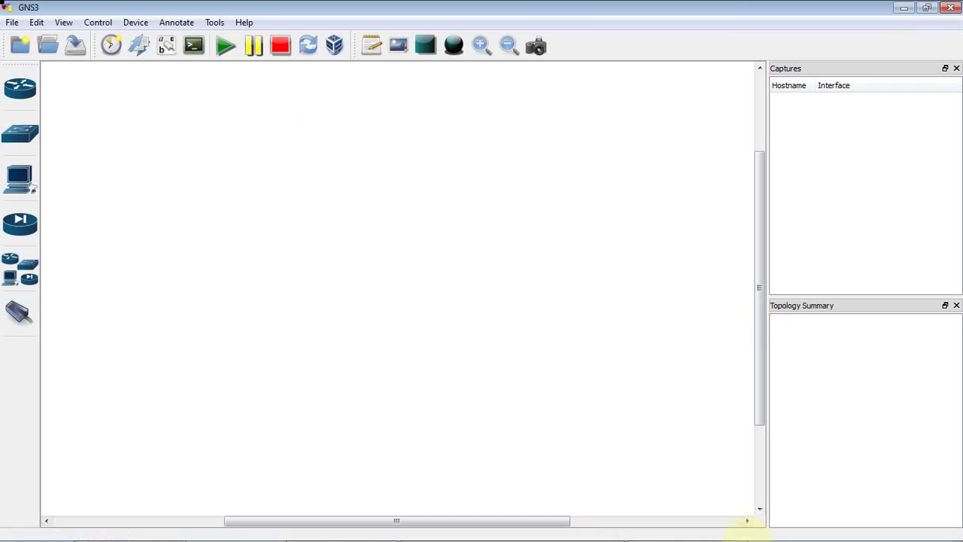
{"action": "right_click", "coordinate": [775, 527]}
{"action": "left_click", "coordinate": [787, 513]}
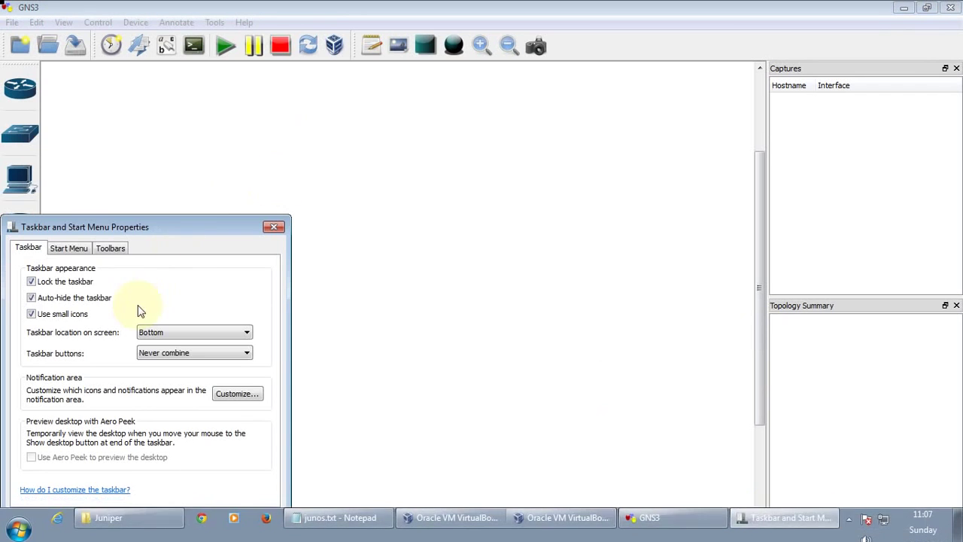
{"action": "left_click", "coordinate": [31, 298]}
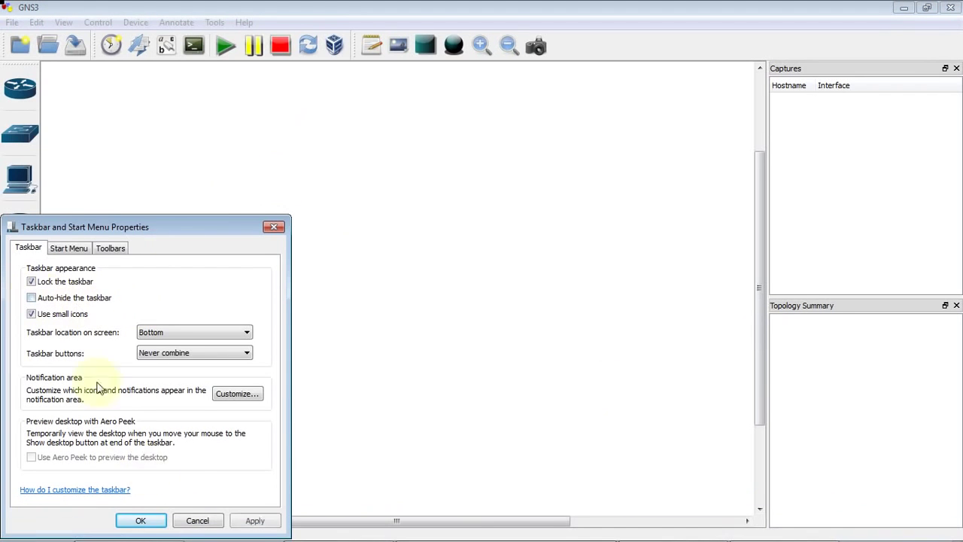
{"action": "left_click", "coordinate": [158, 526]}
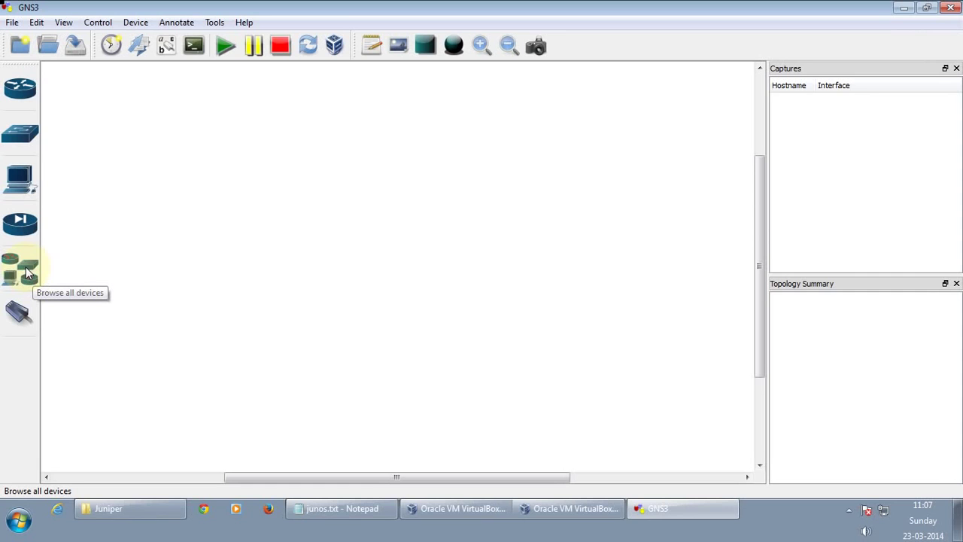
Drag a c7200 router onto the workspace, rename it from R1 to R3, and nudge it into place
{"action": "left_click", "coordinate": [27, 273]}
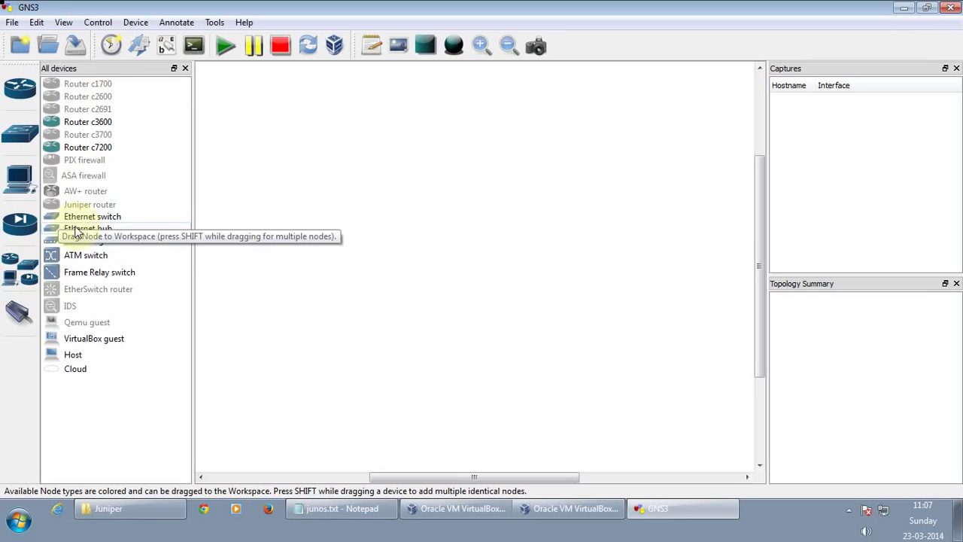
{"action": "left_click_drag", "start_coordinate": [52, 158], "coordinate": [424, 141]}
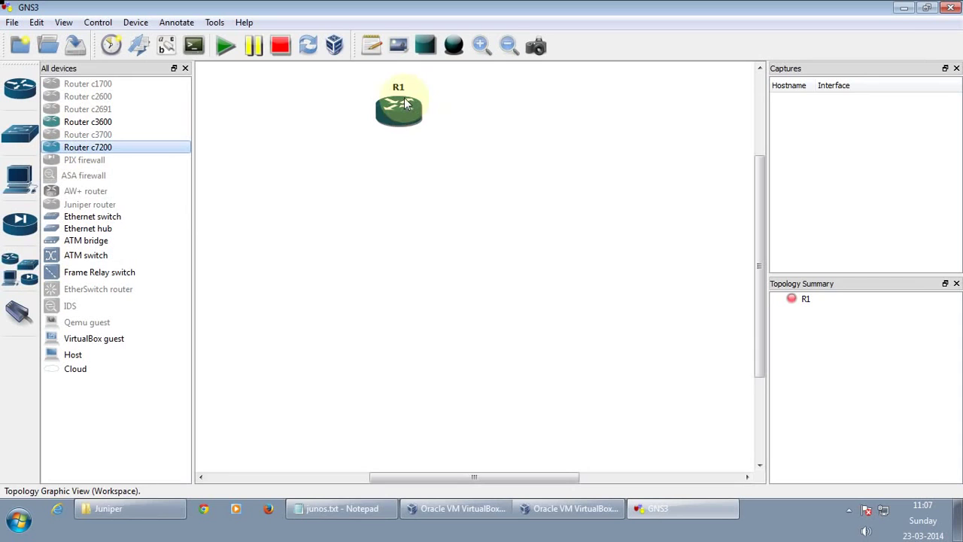
{"action": "right_click", "coordinate": [409, 109]}
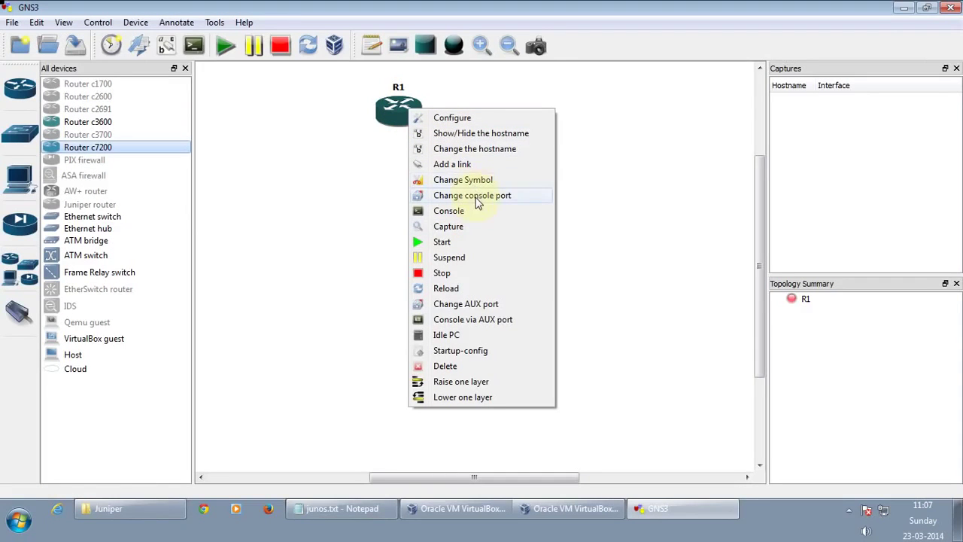
{"action": "left_click", "coordinate": [473, 150]}
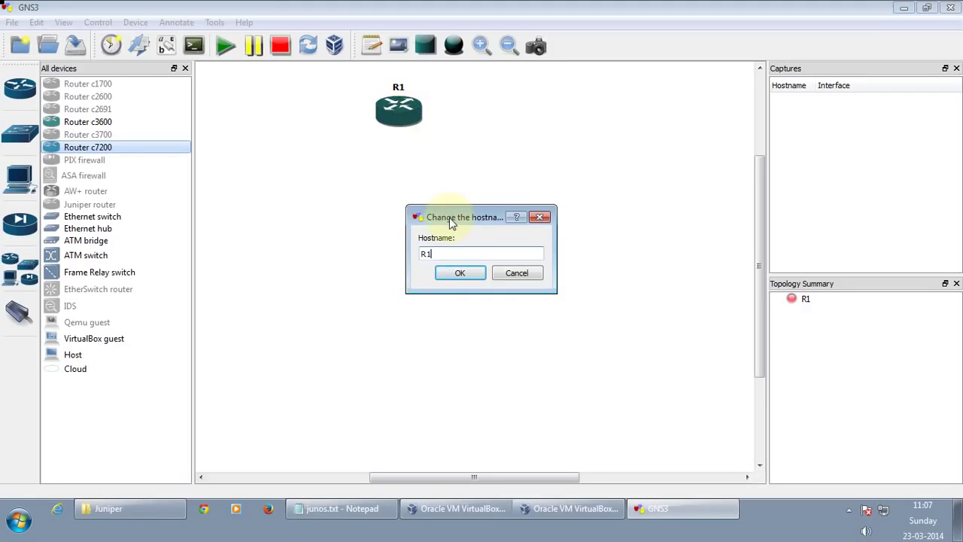
{"action": "left_click", "coordinate": [458, 272]}
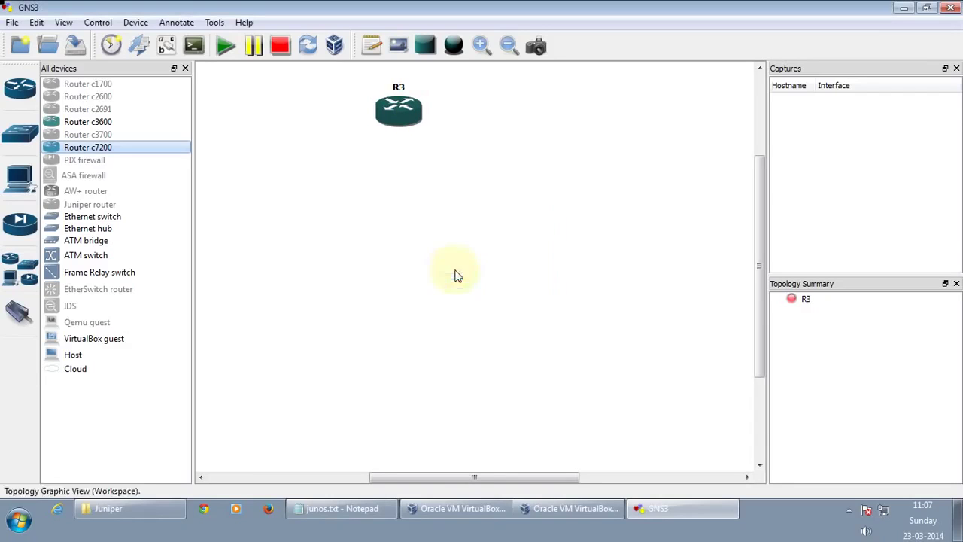
{"action": "left_click_drag", "start_coordinate": [396, 108], "coordinate": [422, 131]}
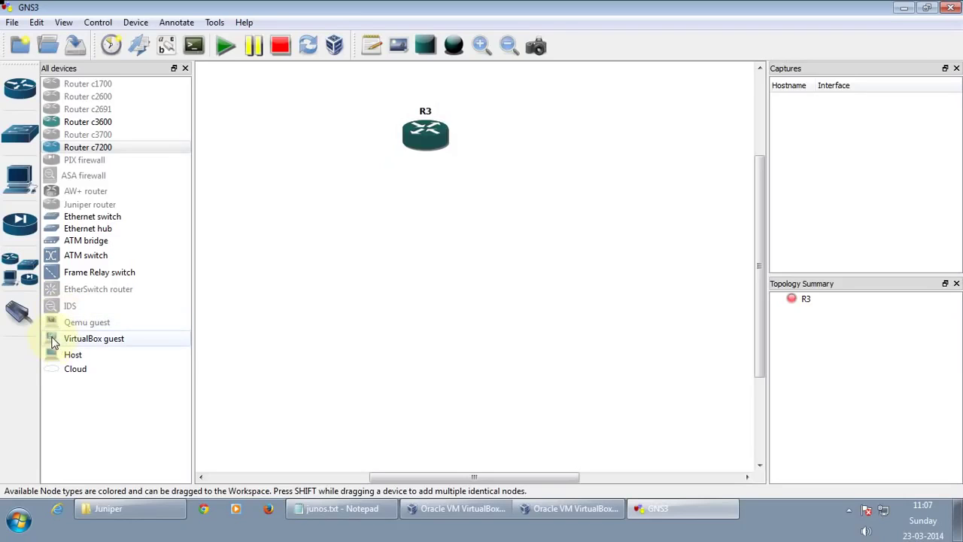
Add VirtualBox guests J1 and J2 on either side and Ethernet switch SW1 between them
{"action": "left_click_drag", "start_coordinate": [54, 343], "coordinate": [324, 295]}
{"action": "left_click", "coordinate": [461, 274]}
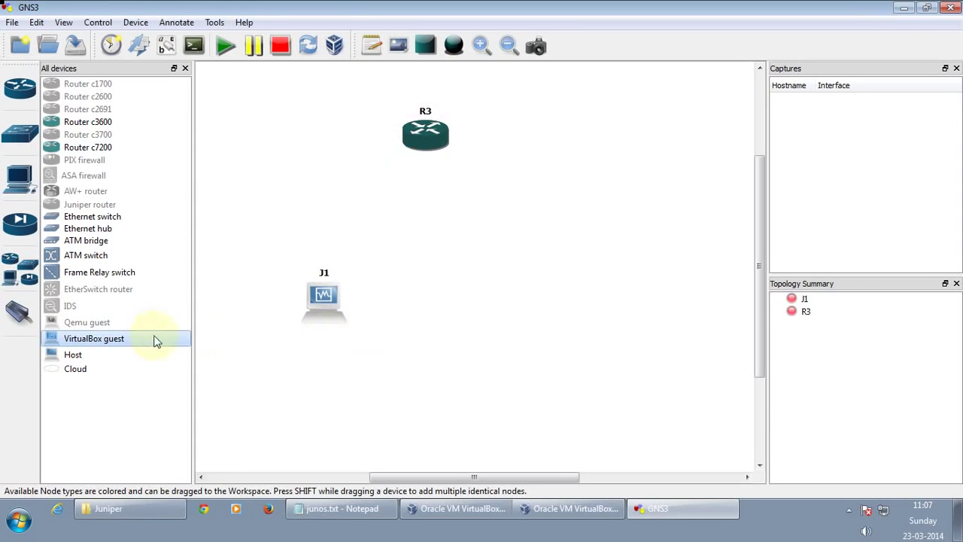
{"action": "left_click_drag", "start_coordinate": [55, 342], "coordinate": [550, 315]}
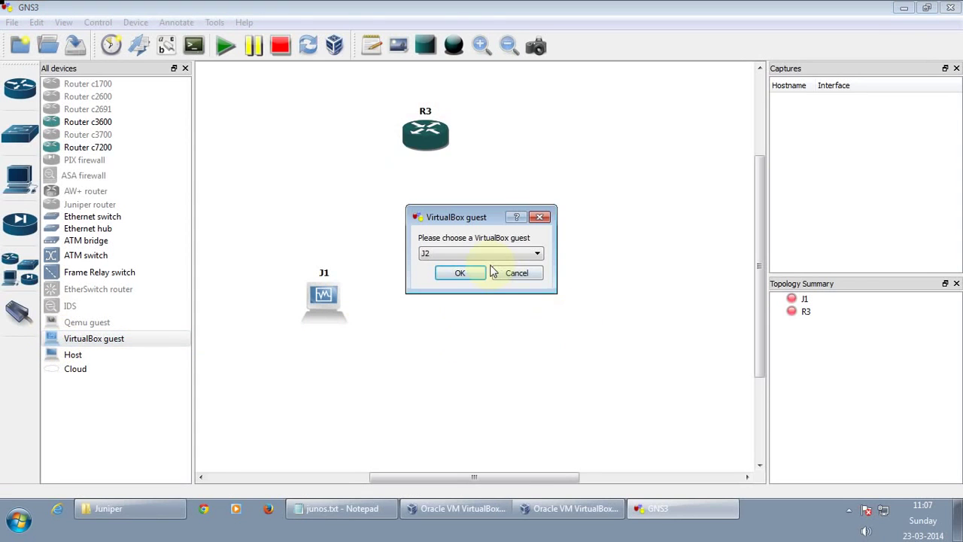
{"action": "left_click", "coordinate": [463, 275]}
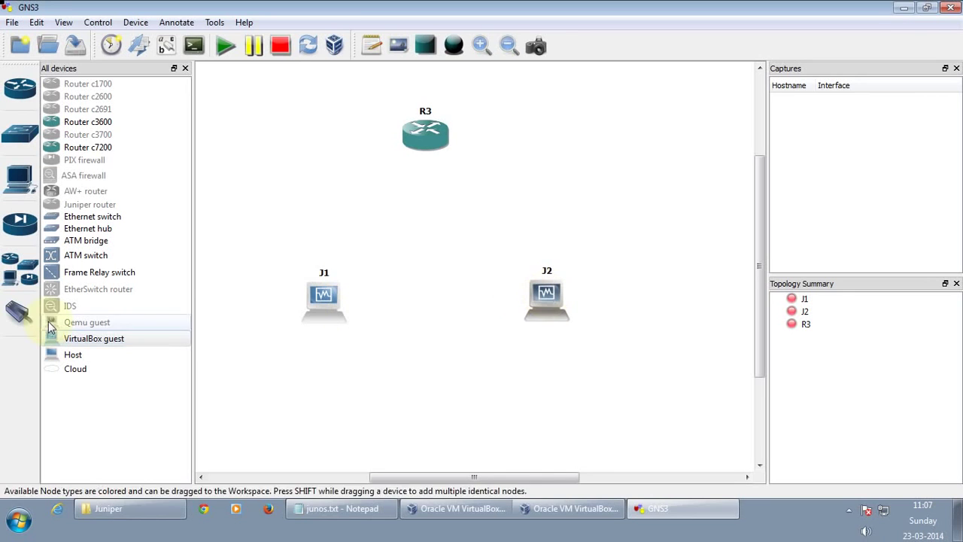
{"action": "left_click_drag", "start_coordinate": [60, 217], "coordinate": [426, 233]}
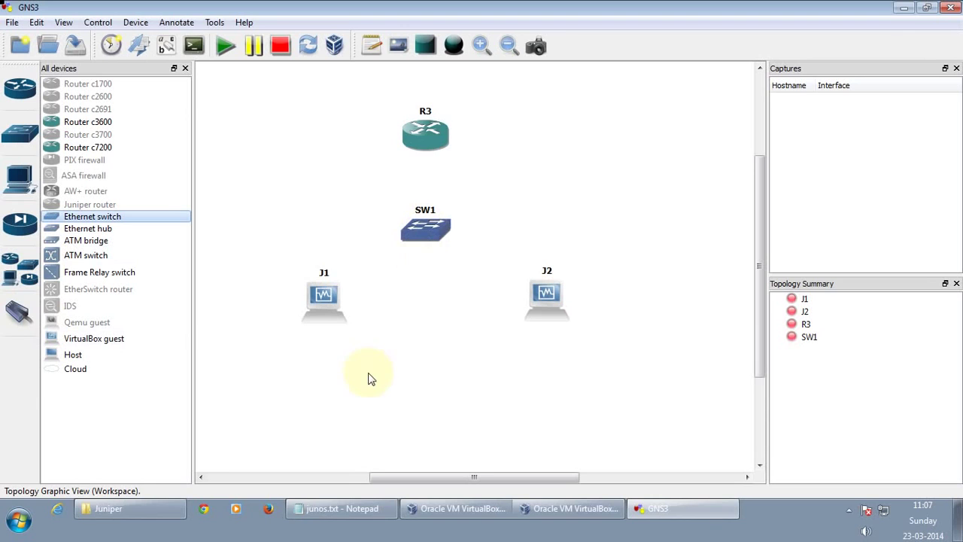
Change J1's symbol to the router icon
{"action": "right_click", "coordinate": [325, 312]}
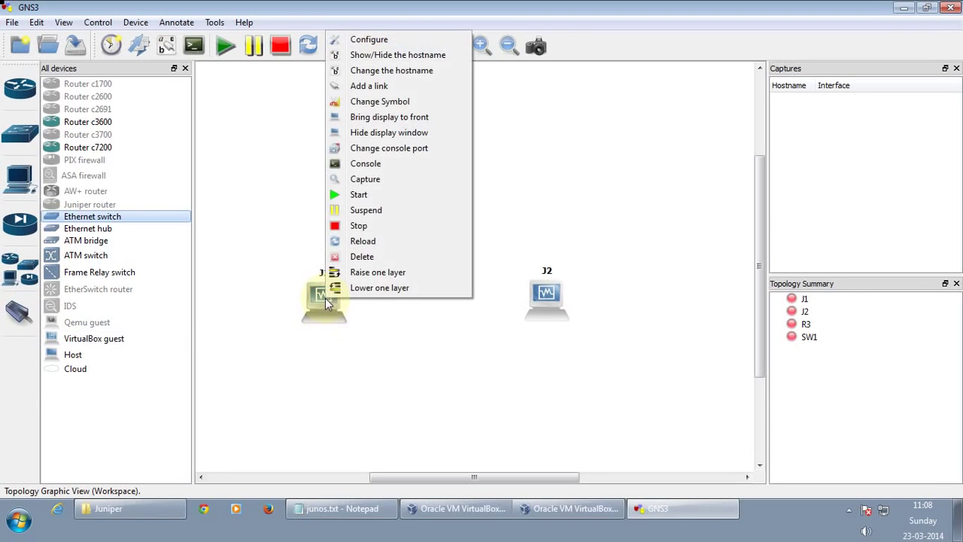
{"action": "left_click", "coordinate": [385, 104]}
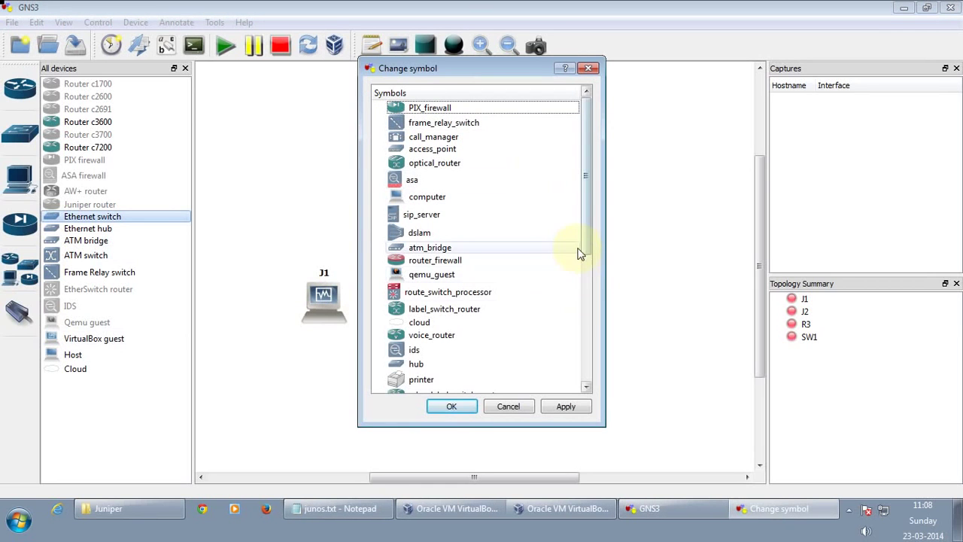
{"action": "left_click_drag", "start_coordinate": [586, 230], "coordinate": [580, 303]}
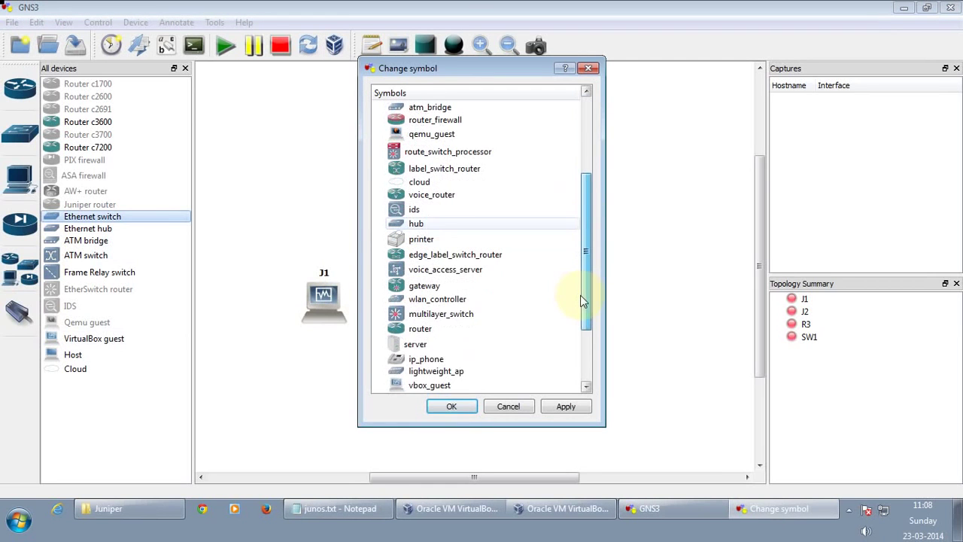
{"action": "left_click", "coordinate": [411, 329]}
{"action": "left_click", "coordinate": [564, 406]}
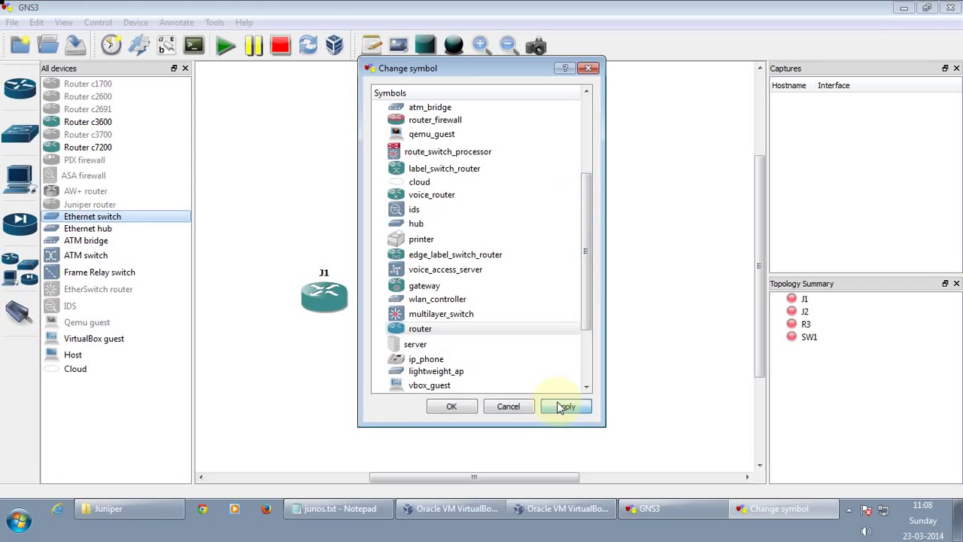
{"action": "left_click", "coordinate": [452, 410]}
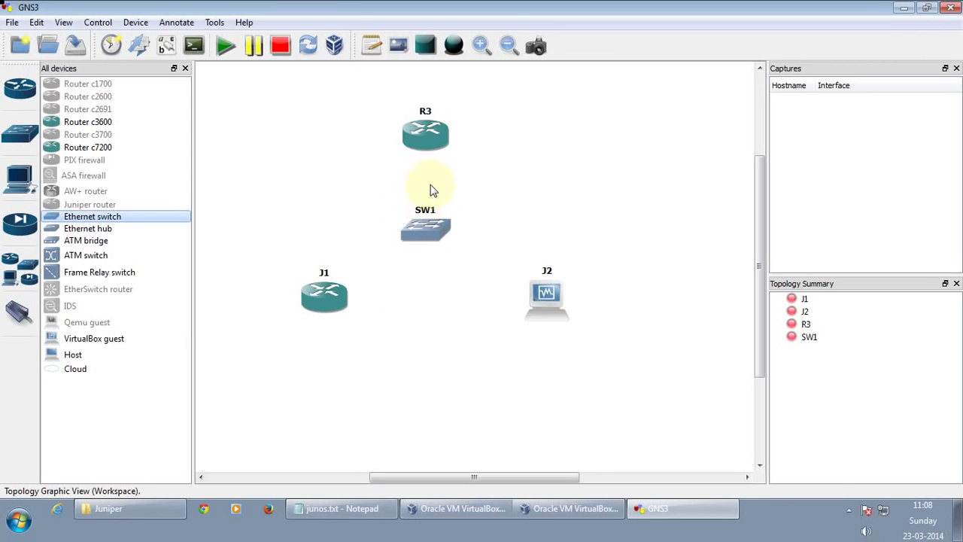
Install a PA-4E adapter in slot 1 of R3's node settings
{"action": "right_click", "coordinate": [433, 141]}
{"action": "left_click", "coordinate": [461, 145]}
{"action": "left_click", "coordinate": [322, 110]}
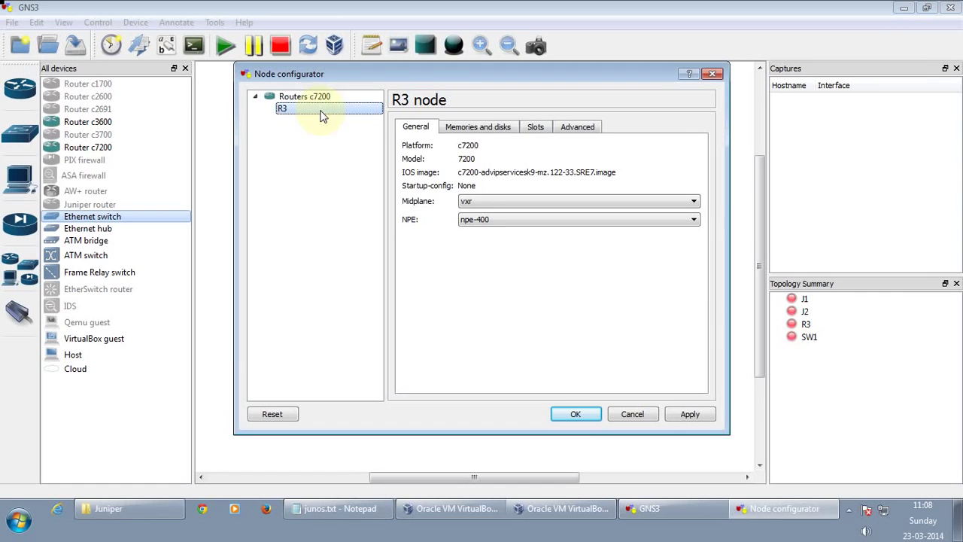
{"action": "left_click", "coordinate": [535, 127]}
{"action": "left_click", "coordinate": [527, 183]}
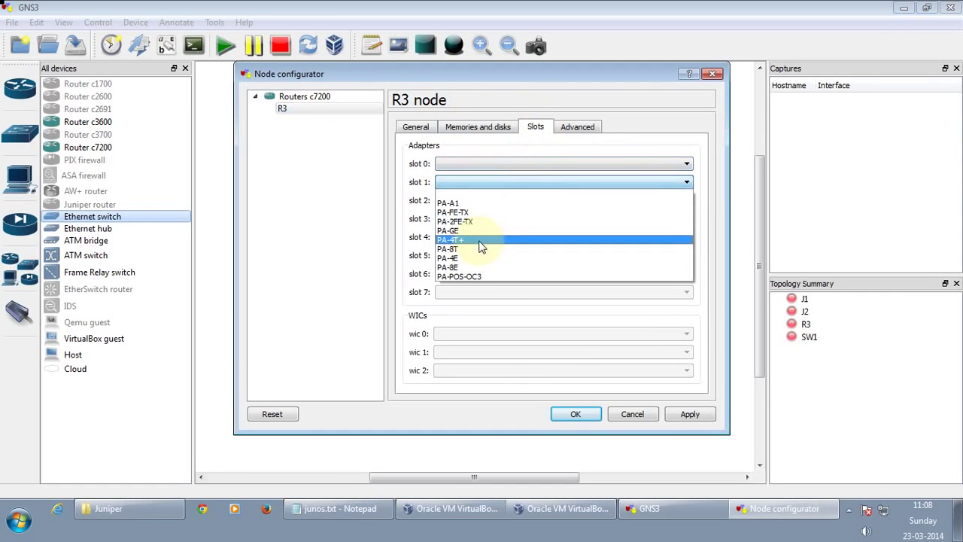
{"action": "left_click", "coordinate": [470, 236]}
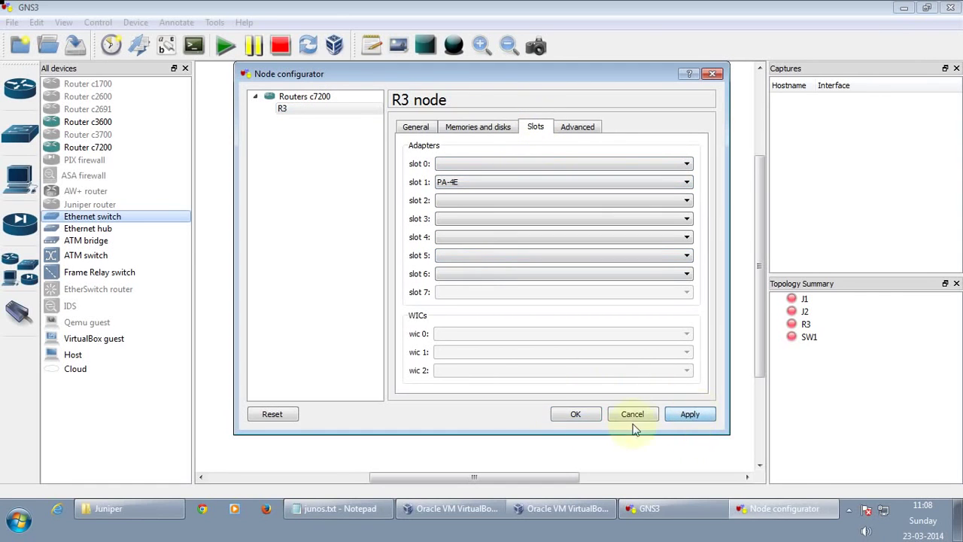
{"action": "left_click", "coordinate": [576, 417]}
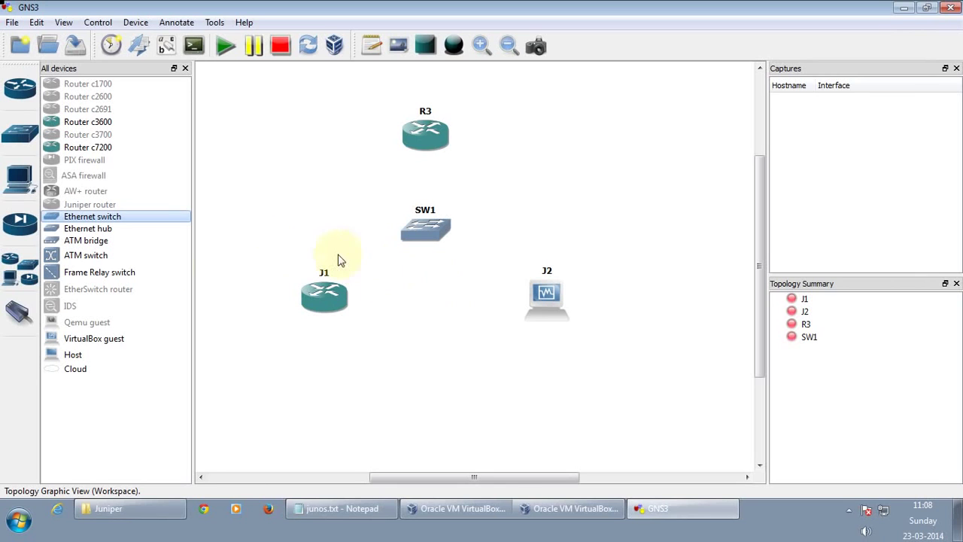
Cable R3 e1/0 to SW1 port 1 and J1 e1 to SW1 port 2
{"action": "left_click", "coordinate": [16, 318]}
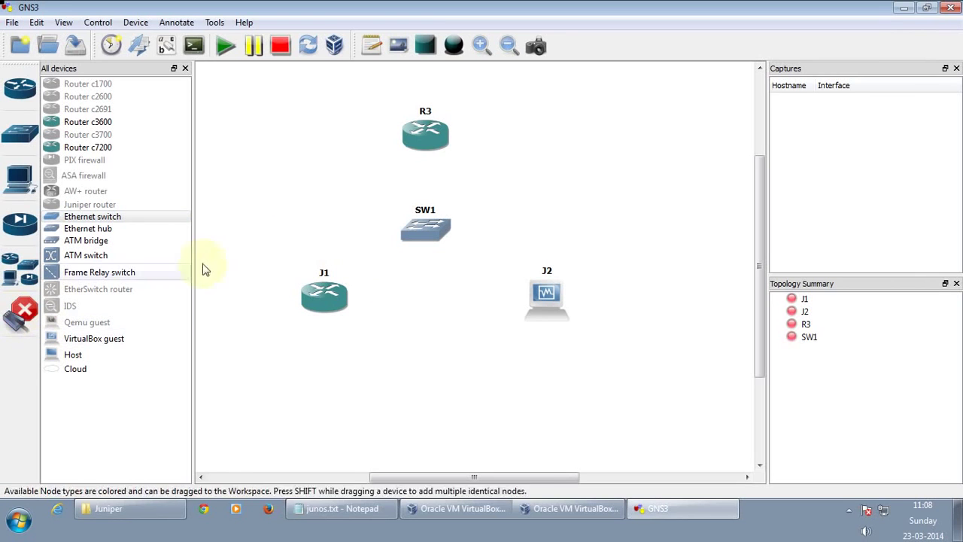
{"action": "left_click", "coordinate": [423, 143]}
{"action": "left_click", "coordinate": [425, 156]}
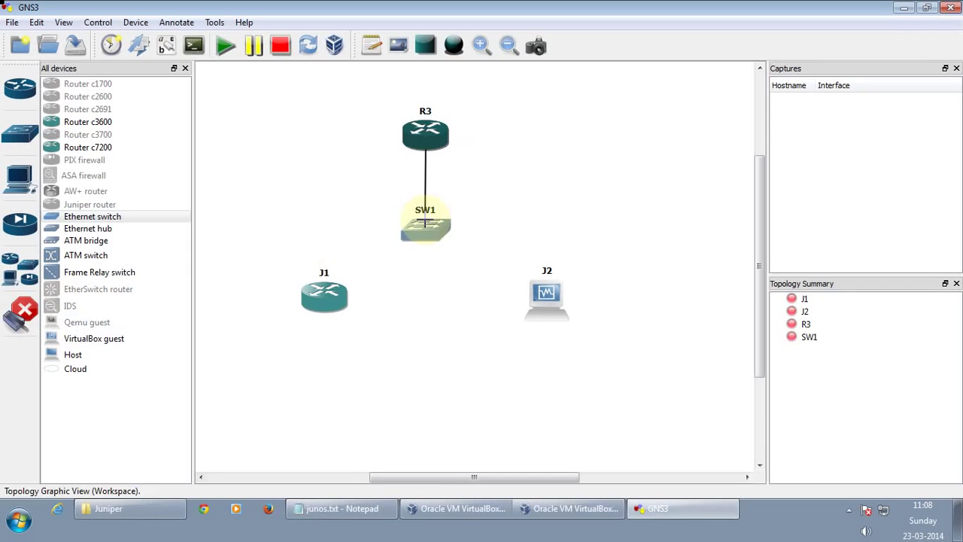
{"action": "left_click", "coordinate": [425, 220]}
{"action": "left_click", "coordinate": [453, 227]}
{"action": "left_click", "coordinate": [325, 299]}
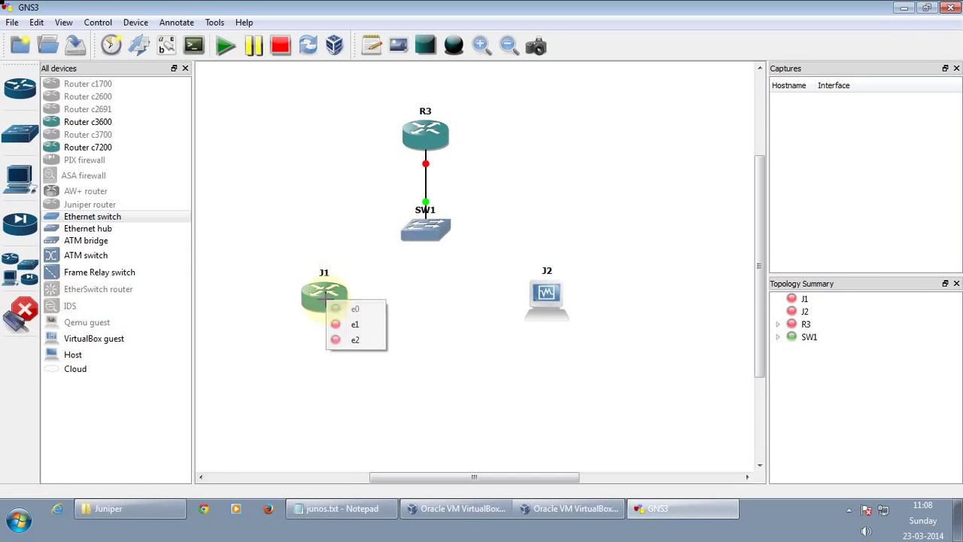
{"action": "left_click", "coordinate": [338, 337]}
{"action": "left_click", "coordinate": [416, 235]}
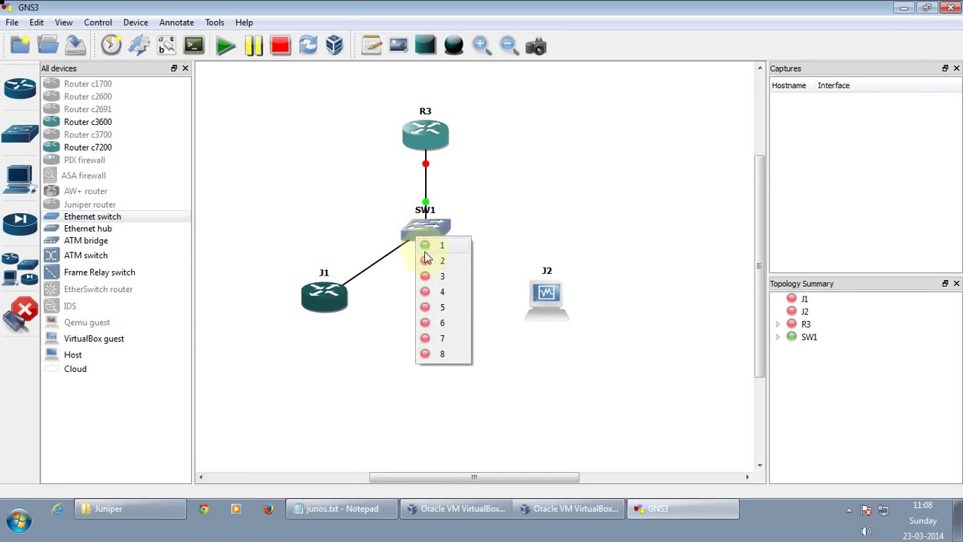
{"action": "left_click", "coordinate": [423, 256]}
Link J2 e1 to SW1 port 3, show interface labels, and hide the device list
{"action": "left_click", "coordinate": [547, 294]}
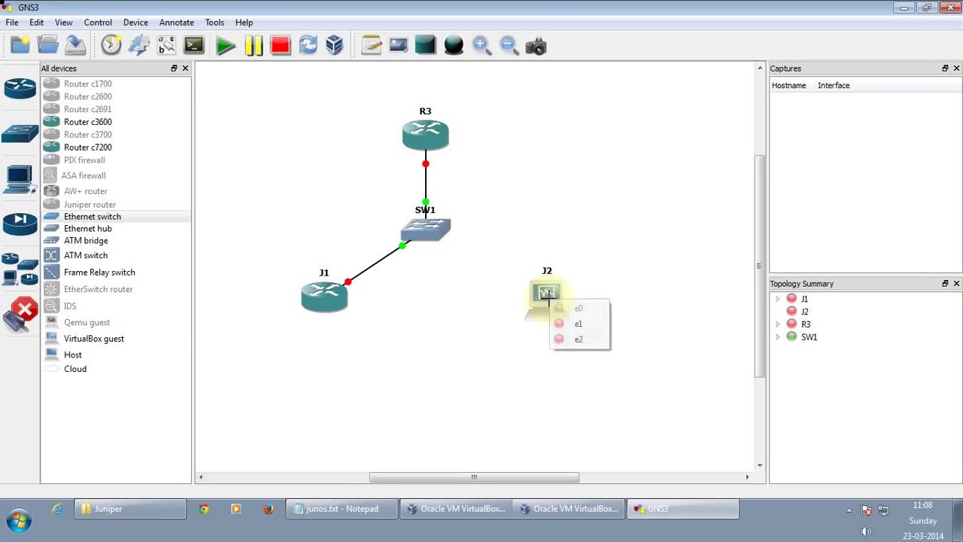
{"action": "left_click", "coordinate": [563, 302]}
{"action": "left_click", "coordinate": [435, 236]}
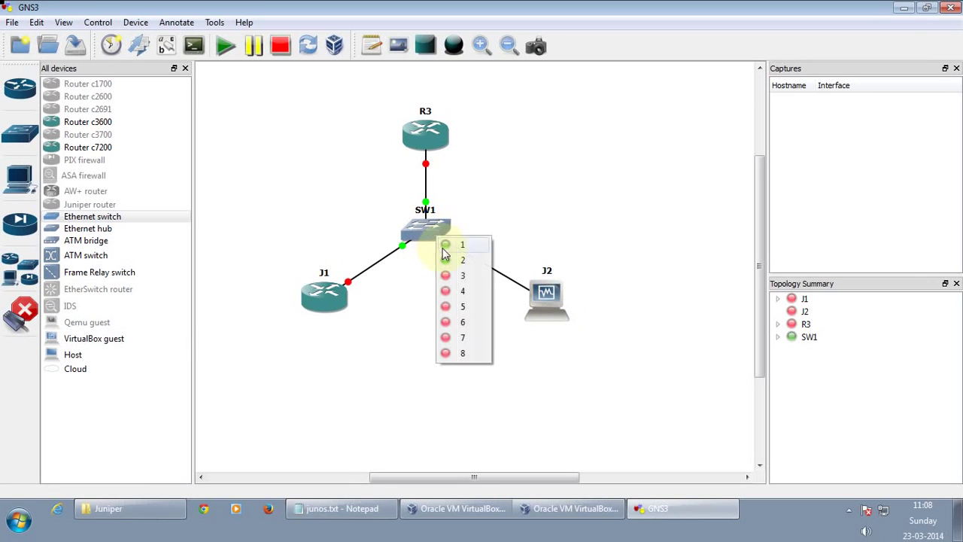
{"action": "left_click", "coordinate": [450, 279]}
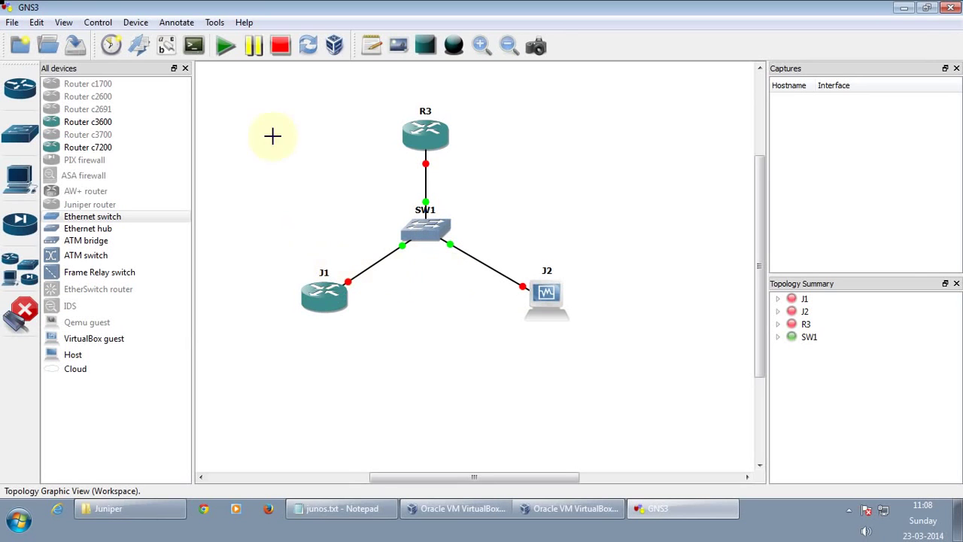
{"action": "left_click", "coordinate": [167, 48]}
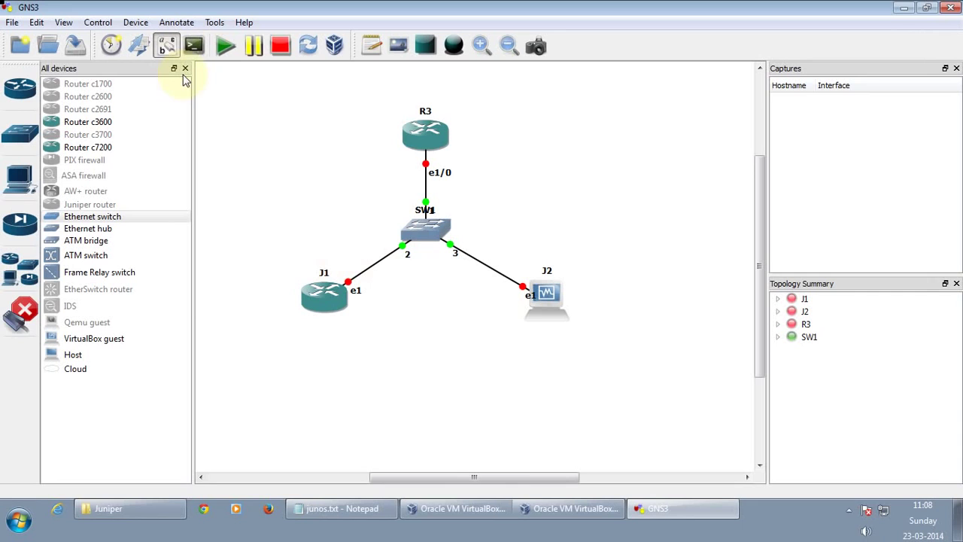
{"action": "key", "text": "Escape"}
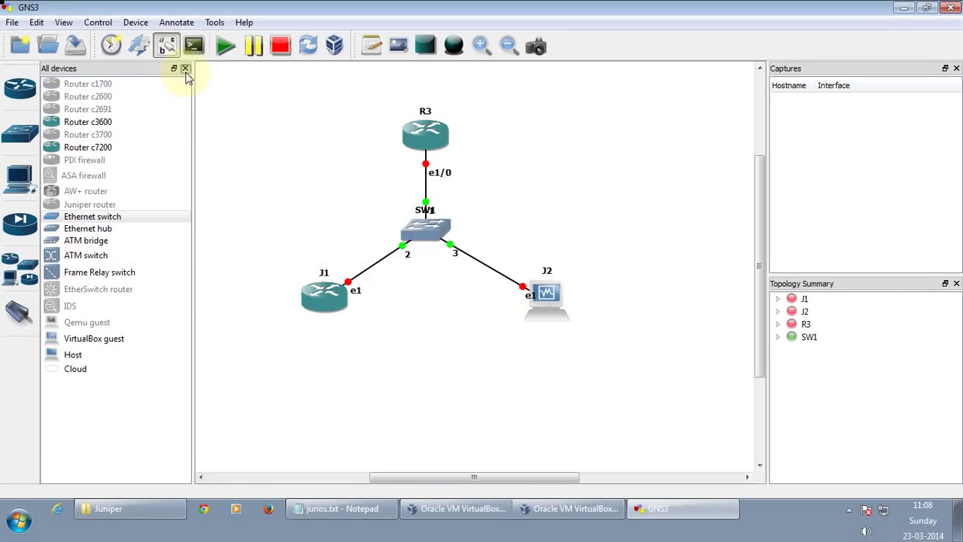
{"action": "left_click", "coordinate": [185, 67]}
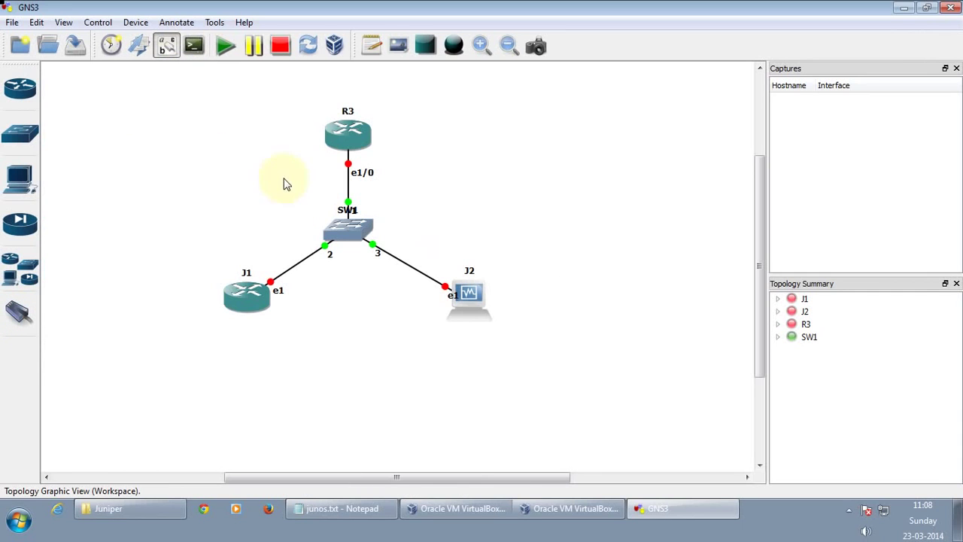
Add a '10.0.0.0/24' text note beside switch SW1
{"action": "left_click", "coordinate": [372, 45]}
{"action": "left_click", "coordinate": [405, 202]}
{"action": "type", "text": "10.0.0.0/24"}
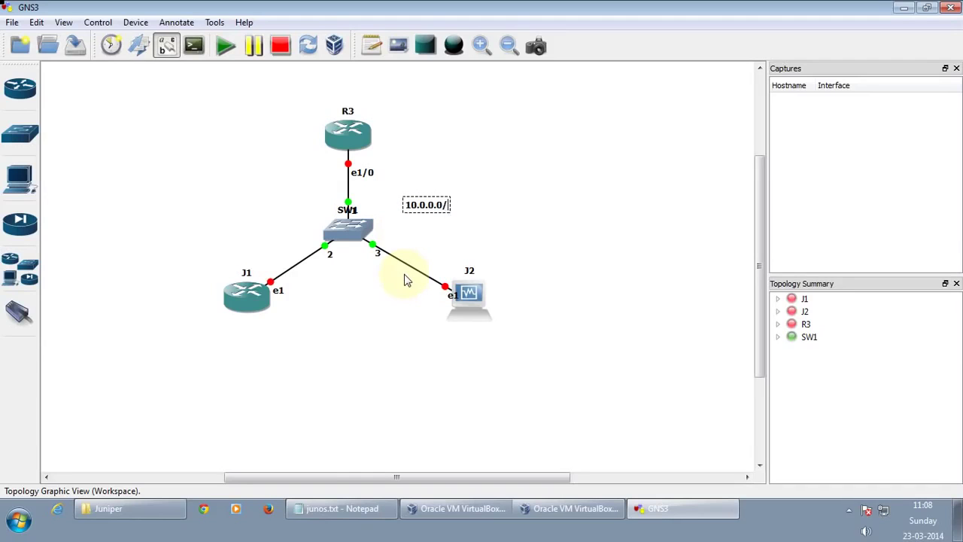
{"action": "left_click", "coordinate": [661, 235]}
Start all four devices and minimise the JunOS2 VirtualBox window
{"action": "left_click", "coordinate": [225, 47]}
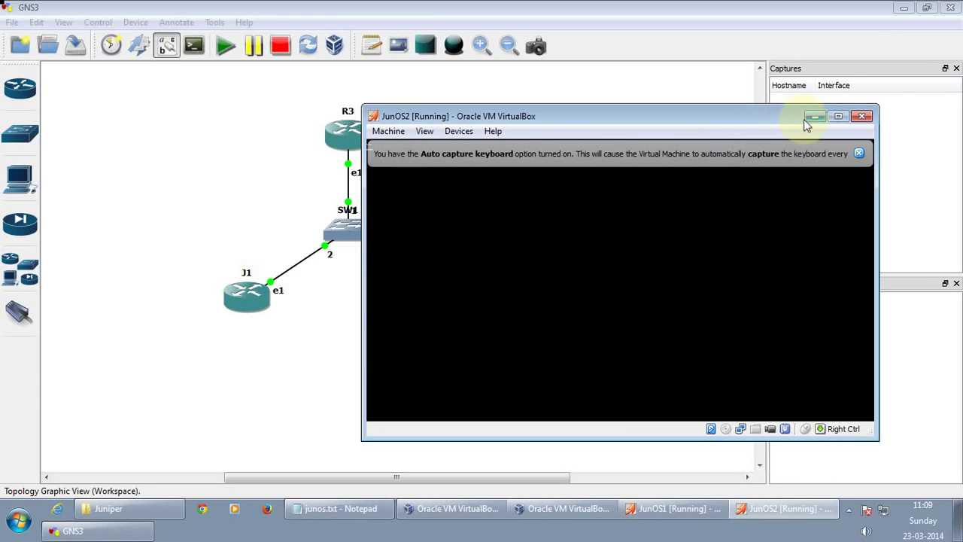
{"action": "left_click", "coordinate": [814, 117]}
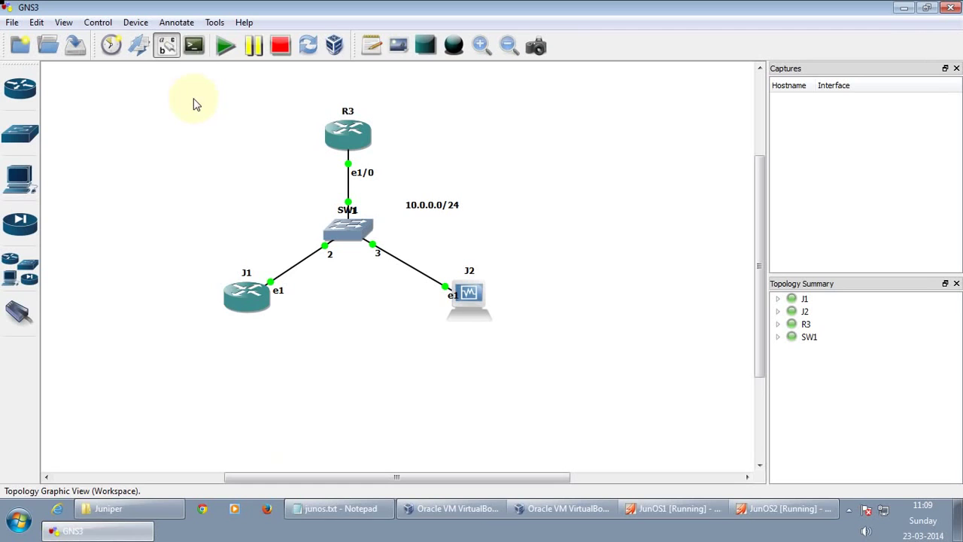
Open consoles to all devices and move the R3 console away from the topology
{"action": "left_click", "coordinate": [193, 46]}
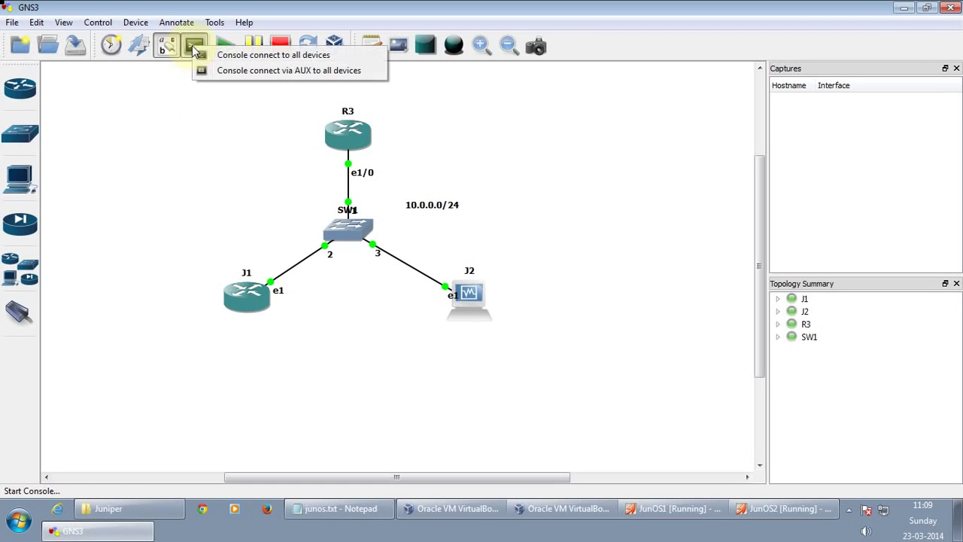
{"action": "left_click", "coordinate": [232, 57]}
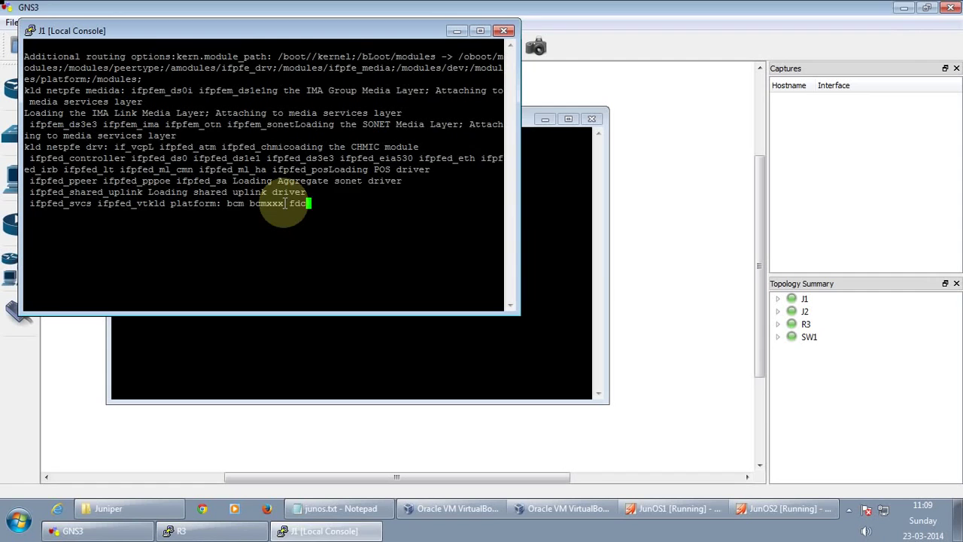
{"action": "left_click", "coordinate": [697, 256]}
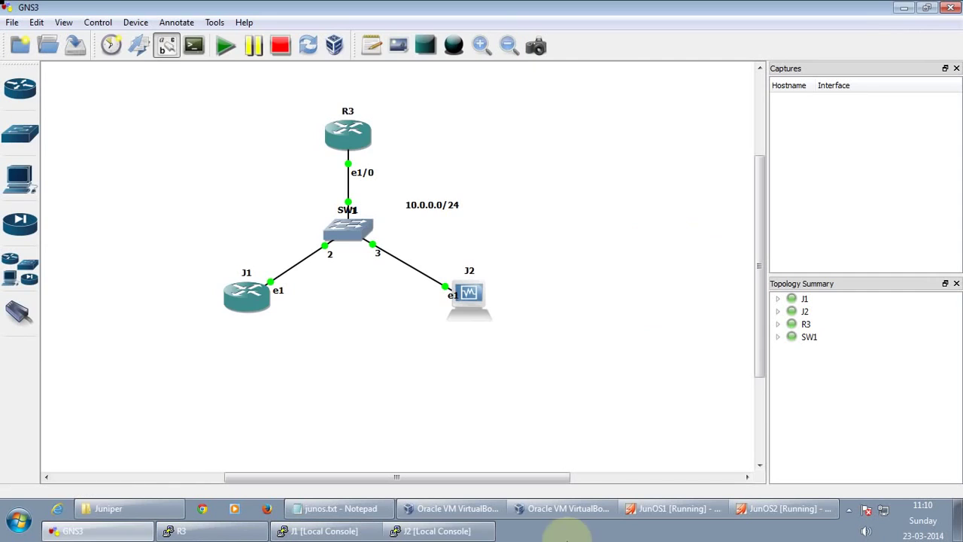
{"action": "left_click", "coordinate": [242, 531]}
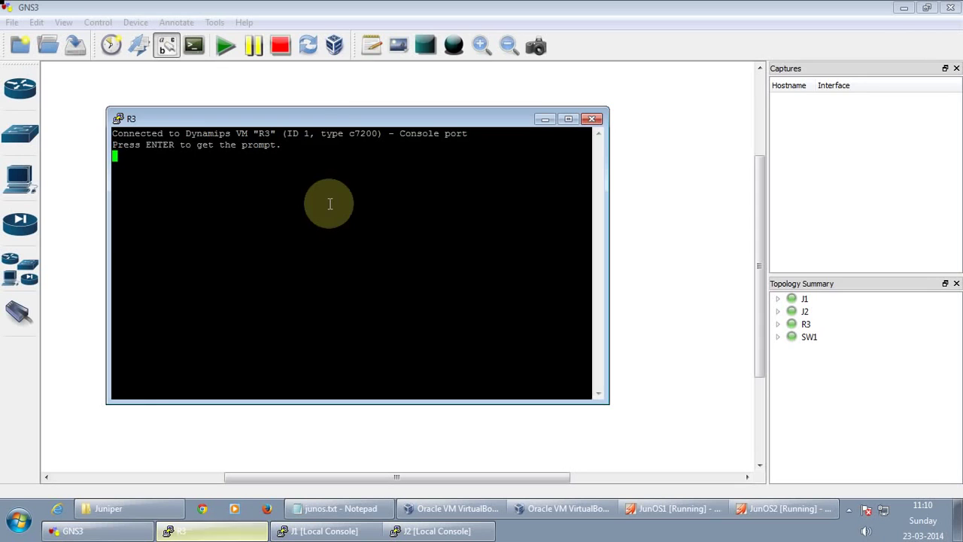
{"action": "left_click_drag", "start_coordinate": [333, 119], "coordinate": [619, 46]}
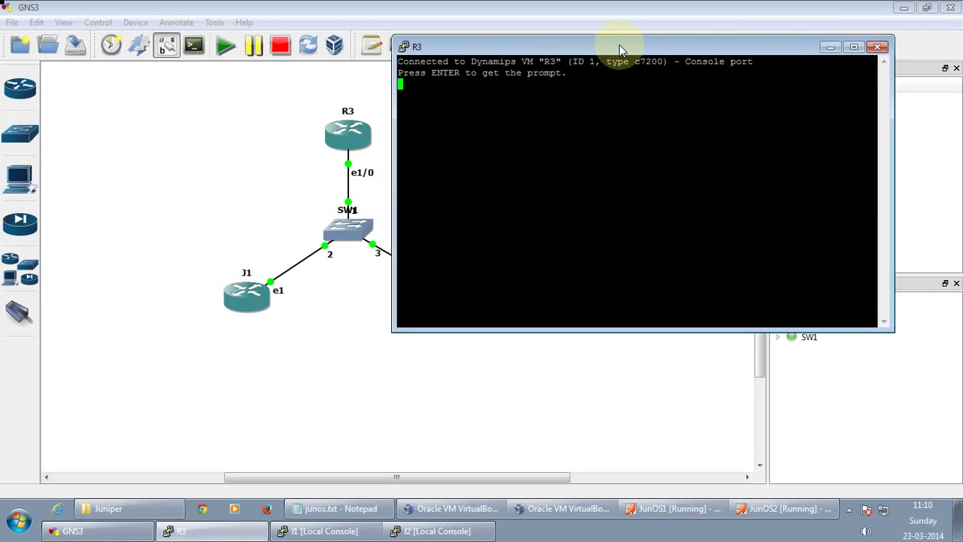
On R3, give e1/0 address 10.0.0.3 255.255.255.0, no-shut it, then hide the console
{"action": "key", "text": "Return"}
{"action": "type", "text": "conf t"}
{"action": "key", "text": "Return"}
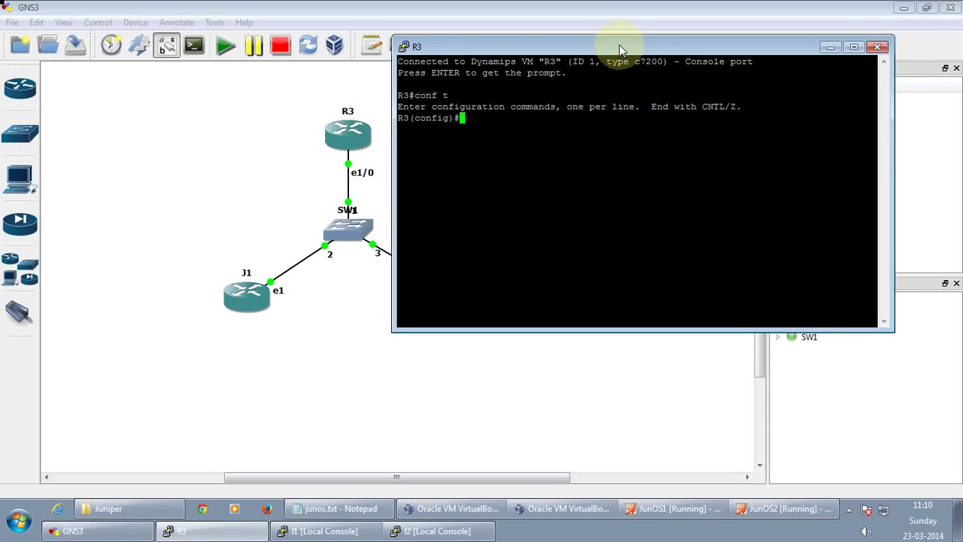
{"action": "type", "text": "int e1/0"}
{"action": "key", "text": "Return"}
{"action": "type", "text": "ip a"}
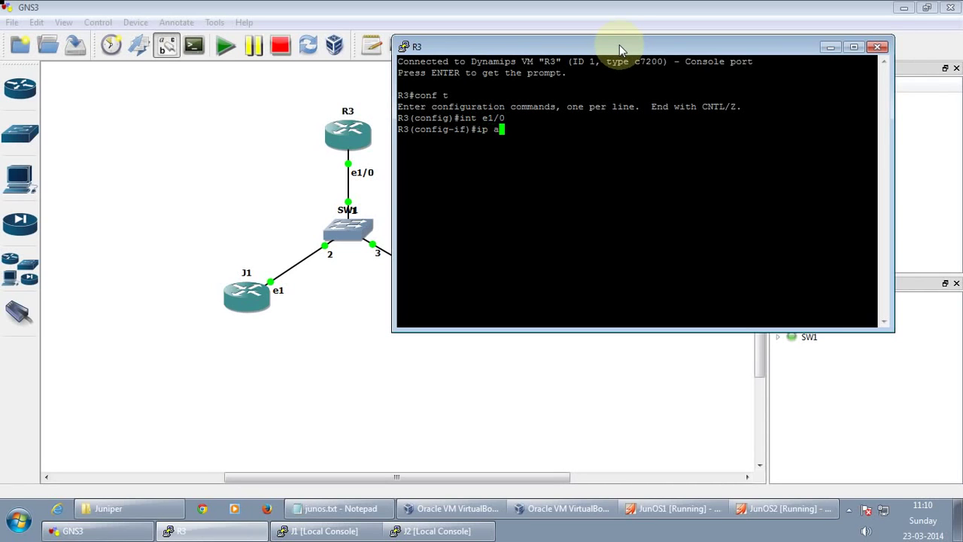
{"action": "type", "text": "dd 10.0.0.3 255.255.255.0"}
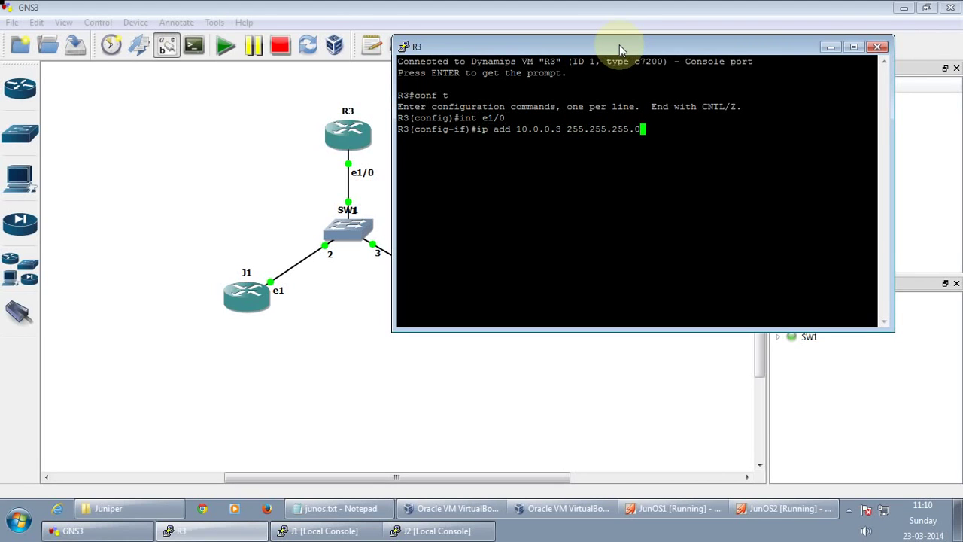
{"action": "key", "text": "Return"}
{"action": "type", "text": "no sh"}
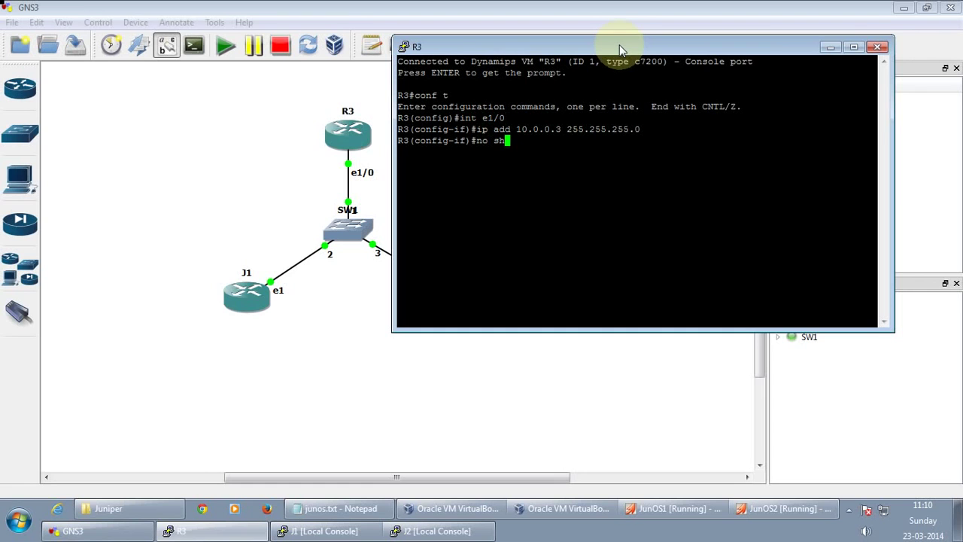
{"action": "key", "text": "Return"}
{"action": "key", "text": "ctrl+z"}
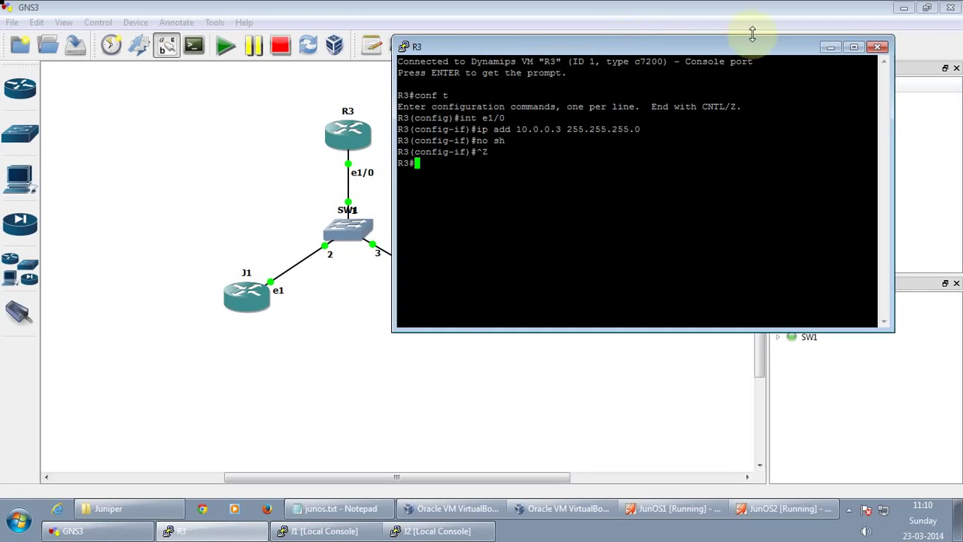
{"action": "left_click", "coordinate": [829, 47]}
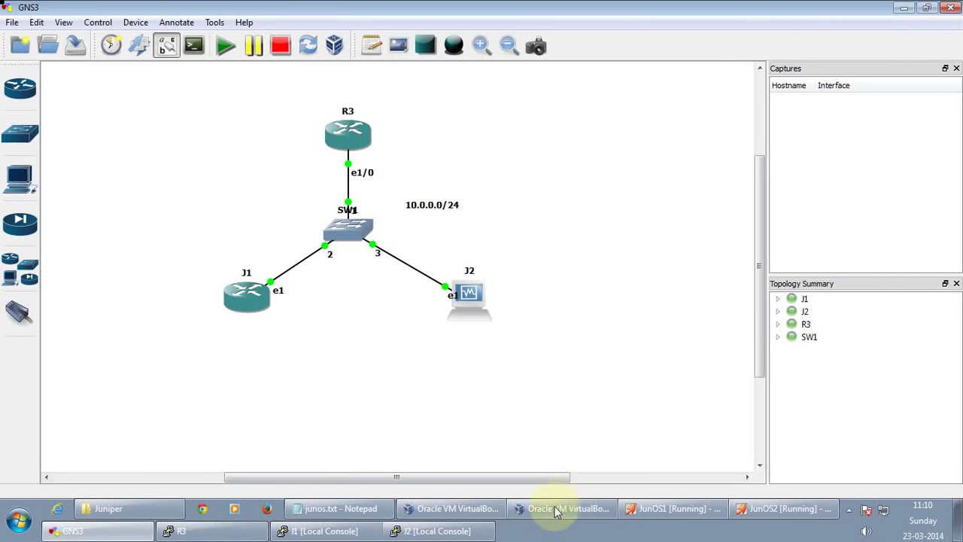
In J1's console, log in as root, start cli and enter configuration mode
{"action": "left_click", "coordinate": [321, 533]}
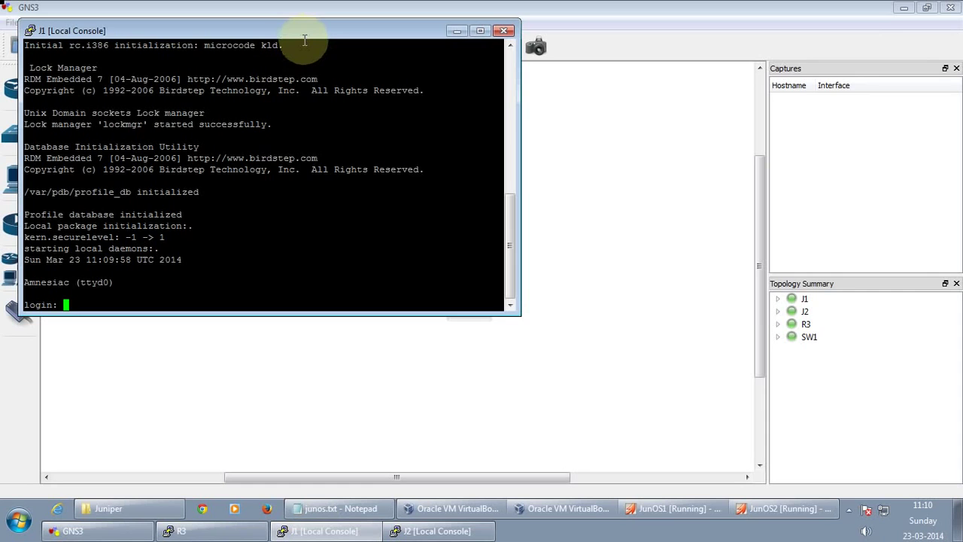
{"action": "left_click_drag", "start_coordinate": [308, 37], "coordinate": [680, 75]}
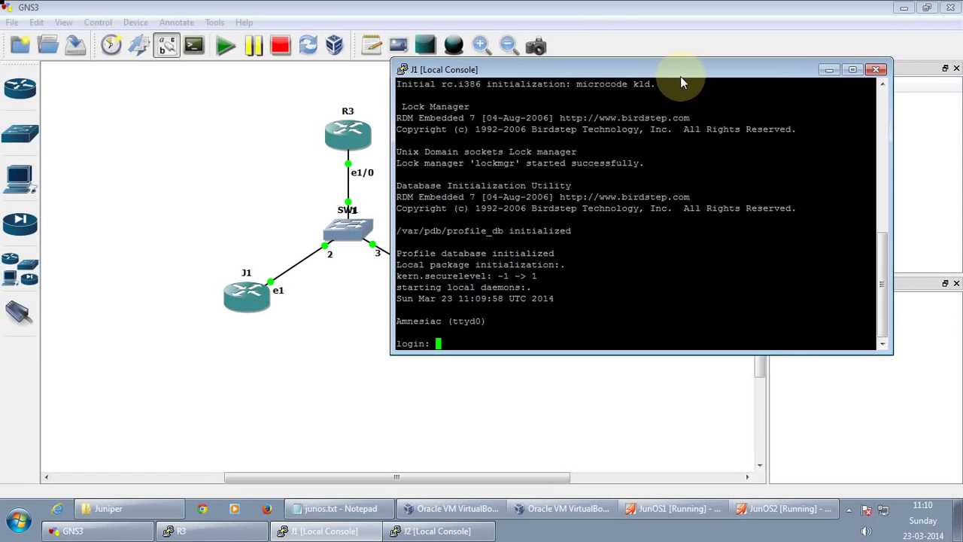
{"action": "type", "text": "root"}
{"action": "key", "text": "Return"}
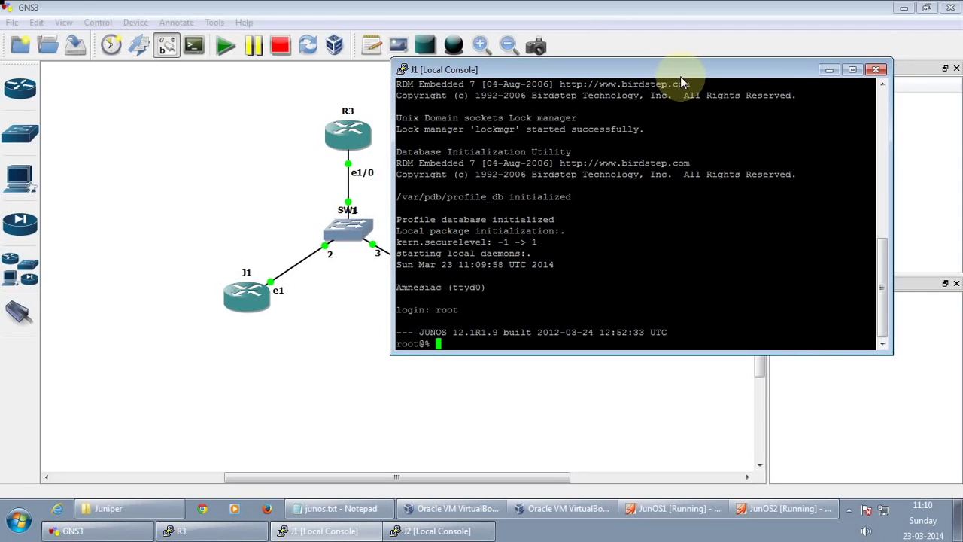
{"action": "type", "text": "cli"}
{"action": "key", "text": "Return"}
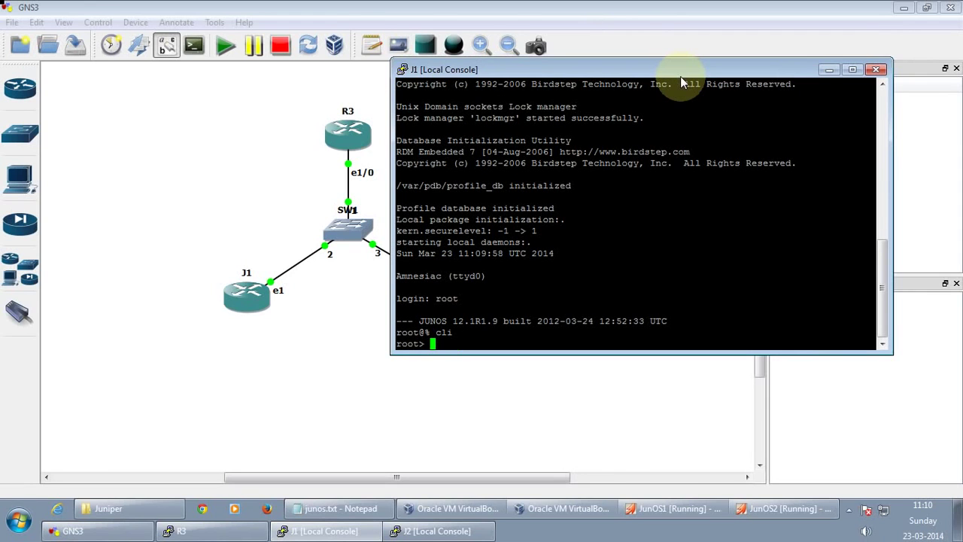
{"action": "type", "text": "configure"}
{"action": "key", "text": "Return"}
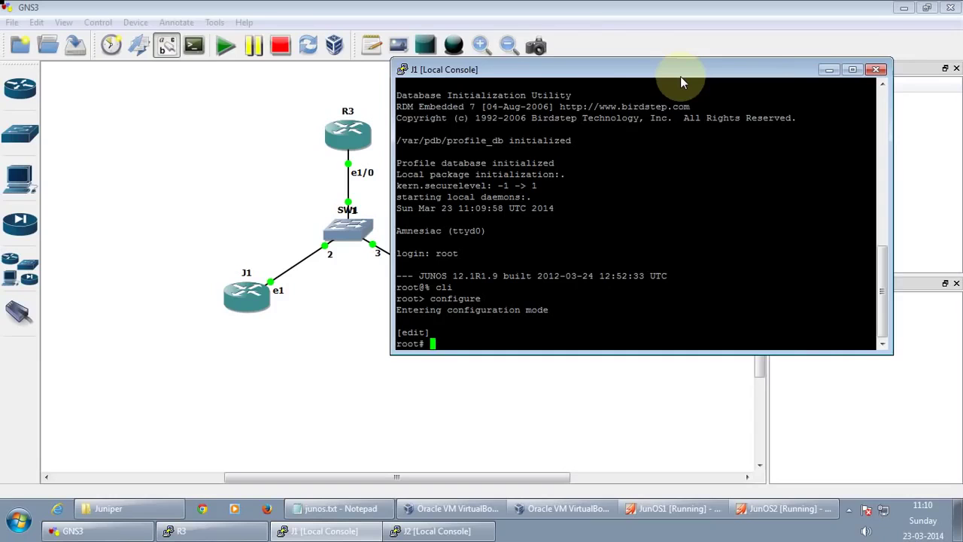
Set J1's host-name to J1 and a root plain-text password, then commit
{"action": "type", "text": "set system host-name J1"}
{"action": "key", "text": "Return"}
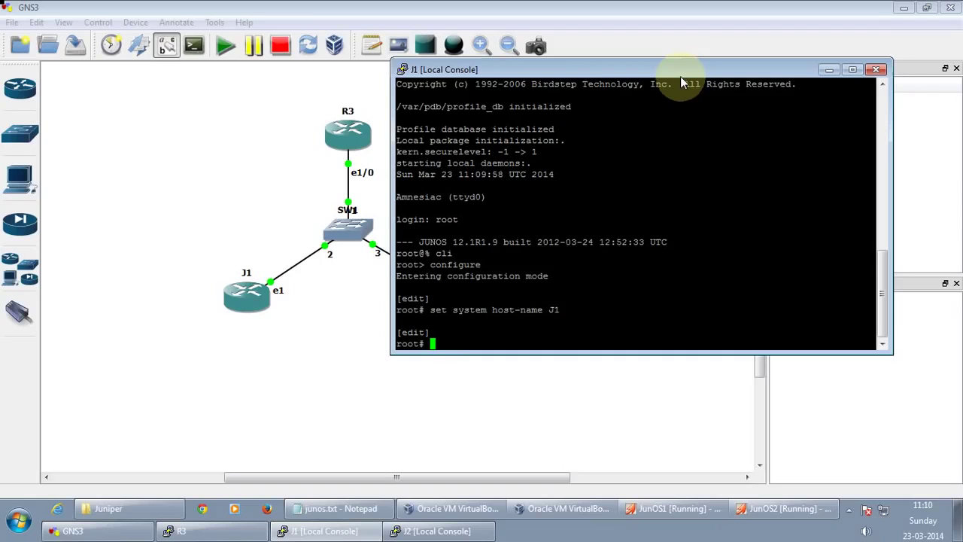
{"action": "type", "text": "set system root-authentication "}
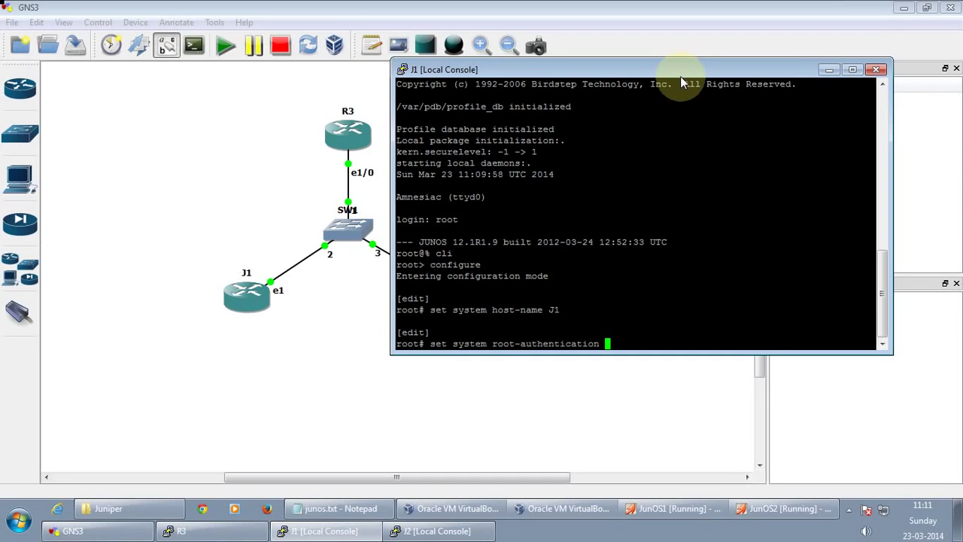
{"action": "type", "text": "plain-text-password"}
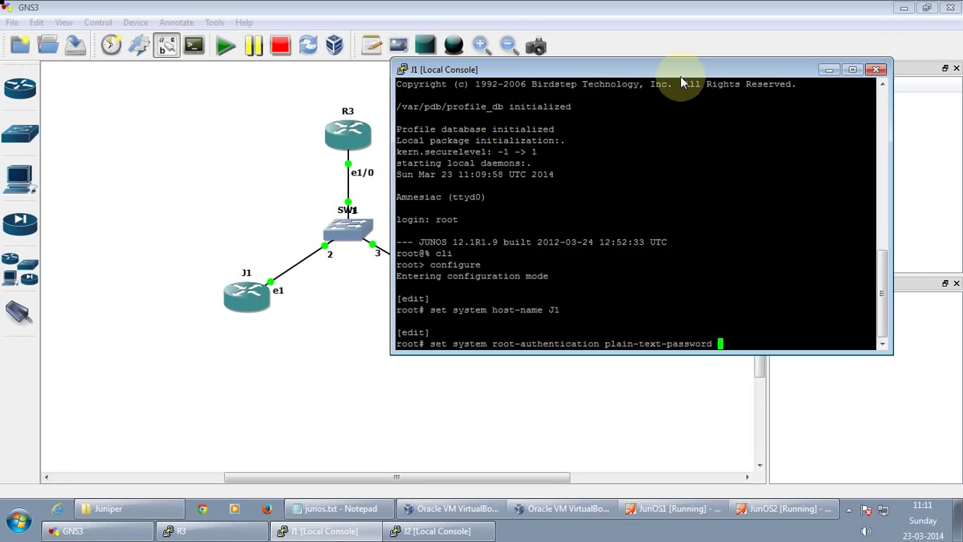
{"action": "key", "text": "Return"}
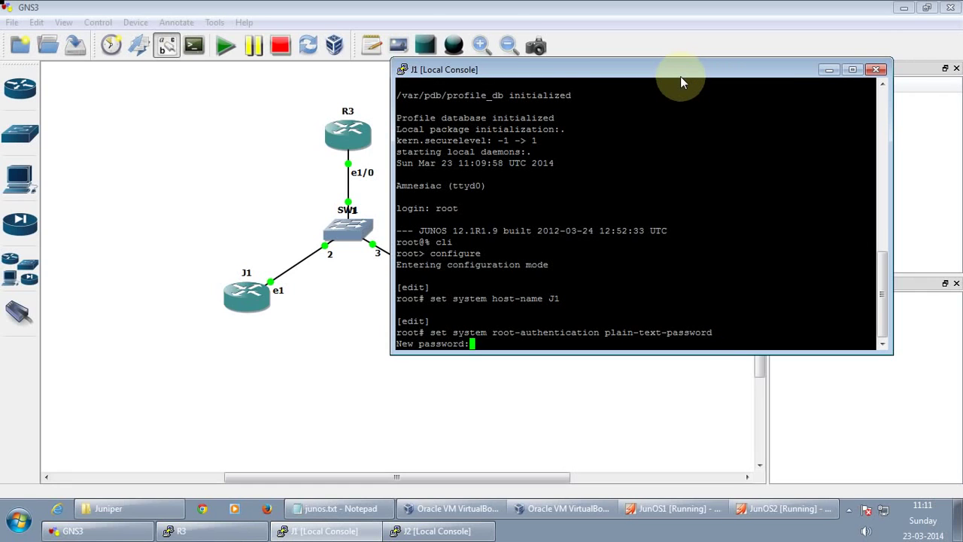
{"action": "key", "text": "Return"}
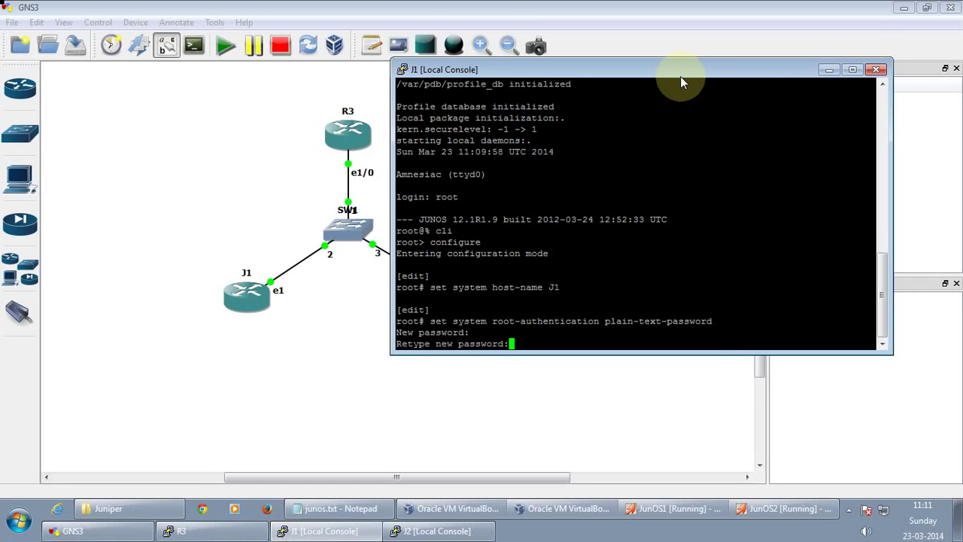
{"action": "key", "text": "Return"}
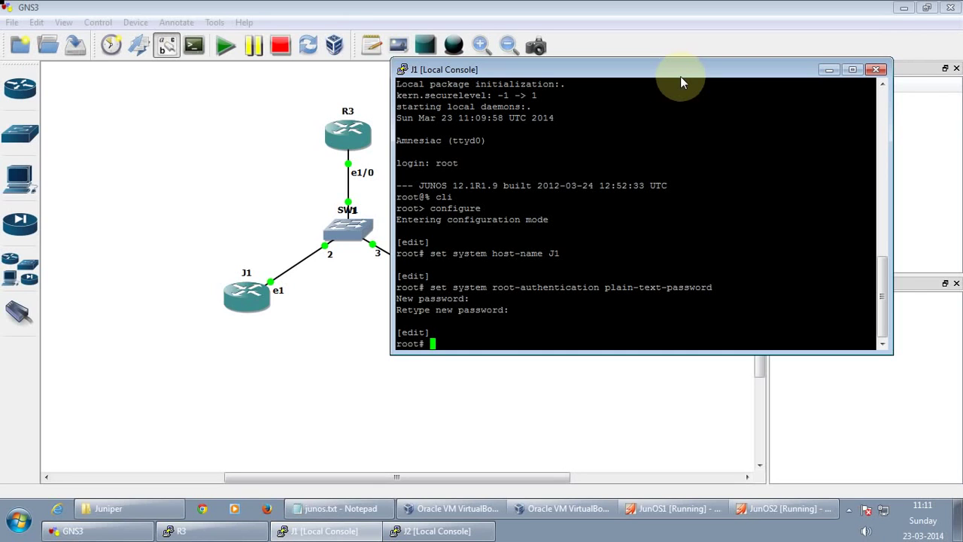
{"action": "type", "text": "commit"}
{"action": "key", "text": "Return"}
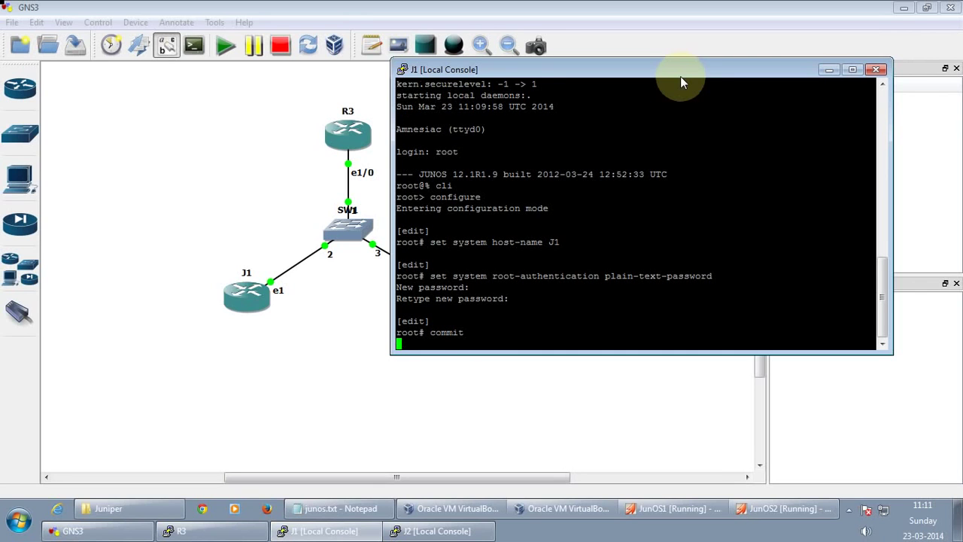
In J2's console, log in as root, start cli and enter configuration mode
{"action": "mouse_move", "coordinate": [423, 534]}
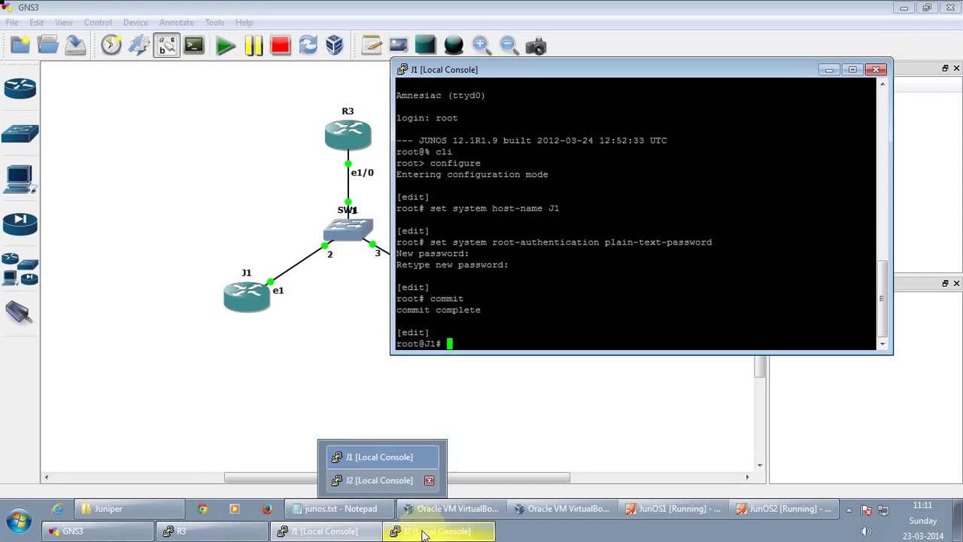
{"action": "left_click", "coordinate": [423, 534]}
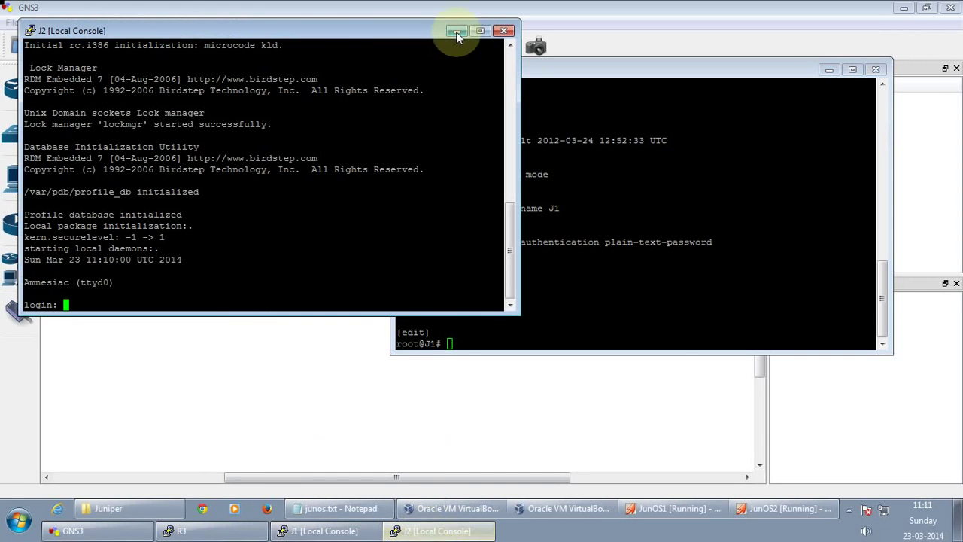
{"action": "left_click_drag", "start_coordinate": [394, 25], "coordinate": [781, 71]}
{"action": "type", "text": "root"}
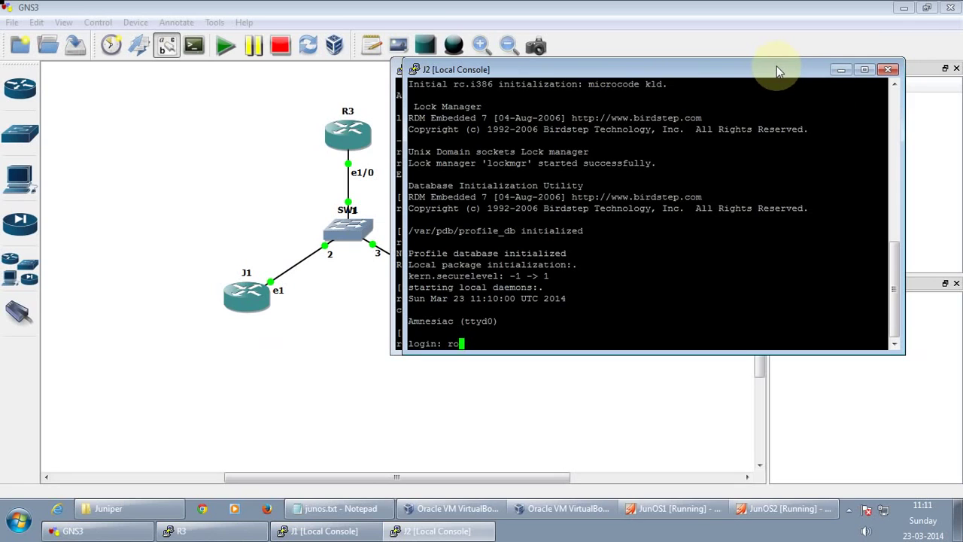
{"action": "key", "text": "Return"}
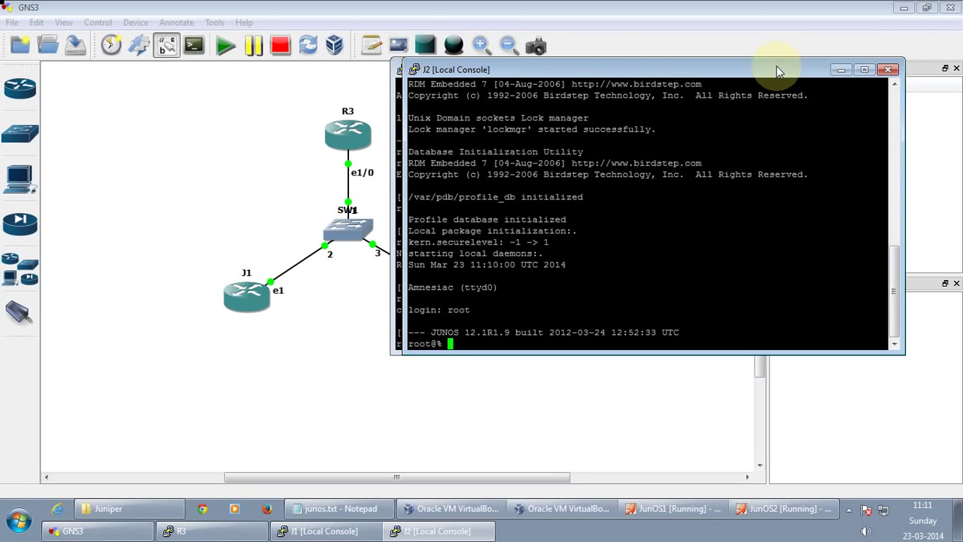
{"action": "type", "text": "con"}
{"action": "key", "text": "BackSpace"}
{"action": "key", "text": "BackSpace"}
{"action": "key", "text": "BackSpace"}
{"action": "type", "text": "cli"}
{"action": "key", "text": "Return"}
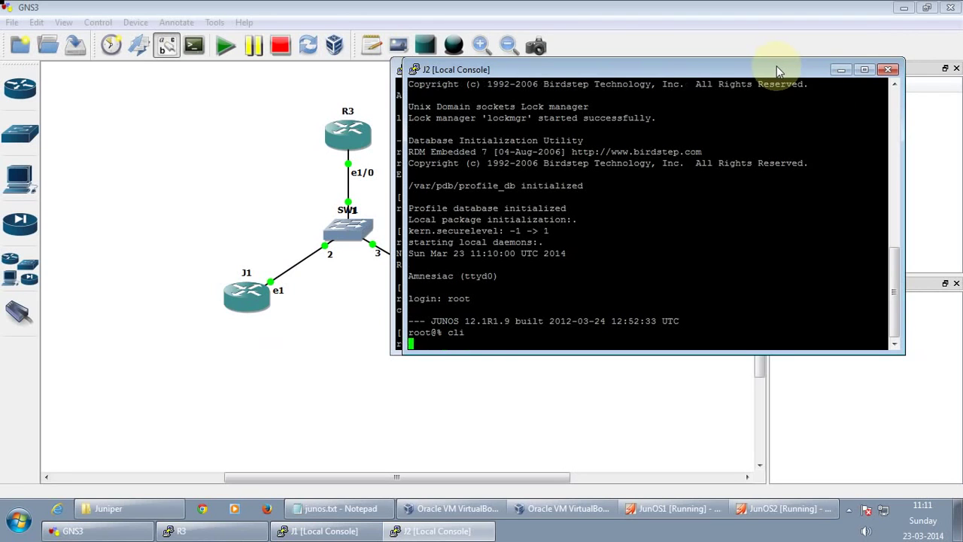
{"action": "type", "text": "con"}
{"action": "key", "text": "Tab"}
{"action": "key", "text": "Return"}
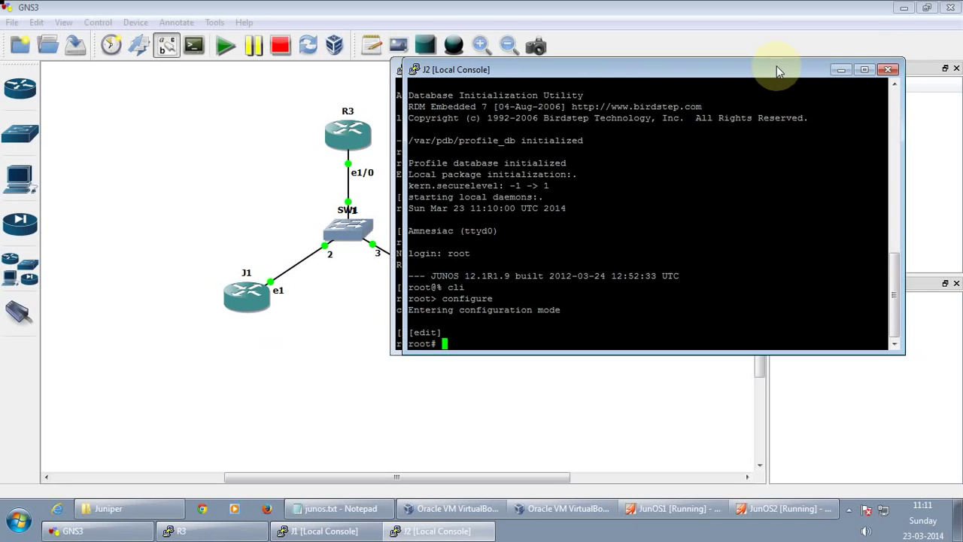
Set J2's host-name to J2 and enter and confirm a root plain-text password
{"action": "type", "text": "set system host-name J2"}
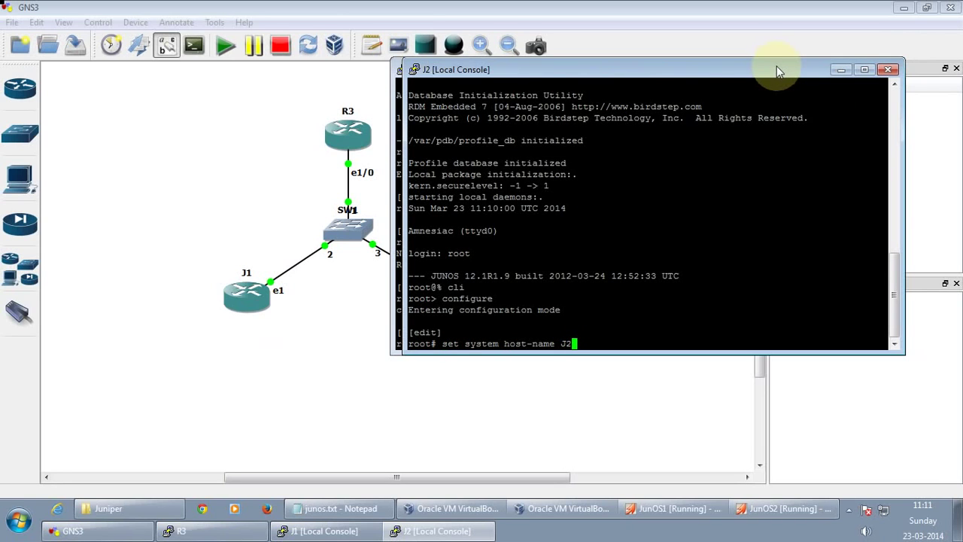
{"action": "key", "text": "Return"}
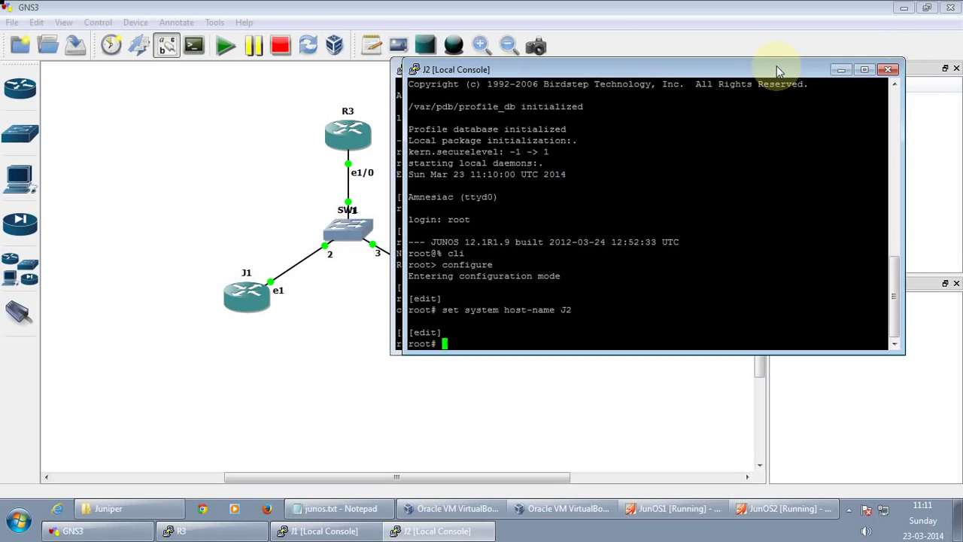
{"action": "type", "text": "set system root-authentication plain-text-password"}
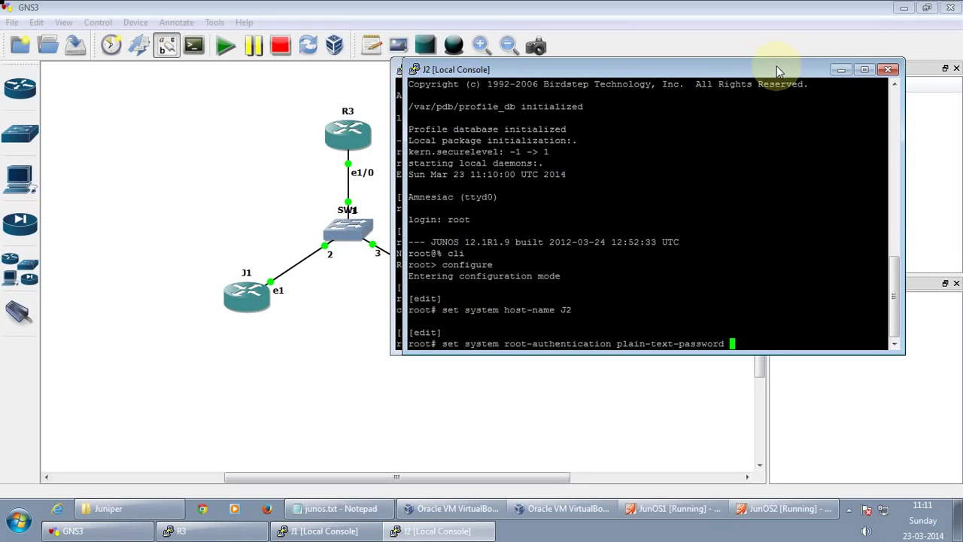
{"action": "key", "text": "Return"}
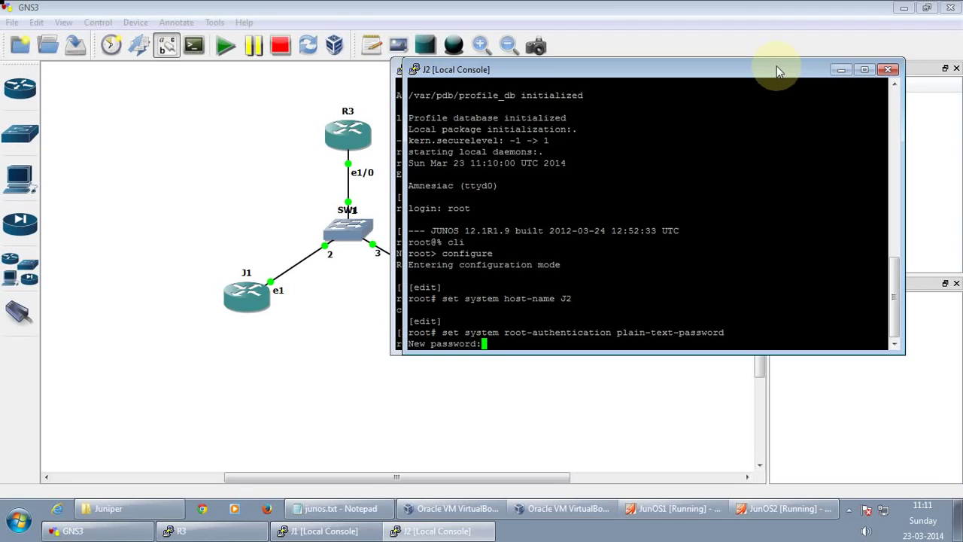
{"action": "key", "text": "Return"}
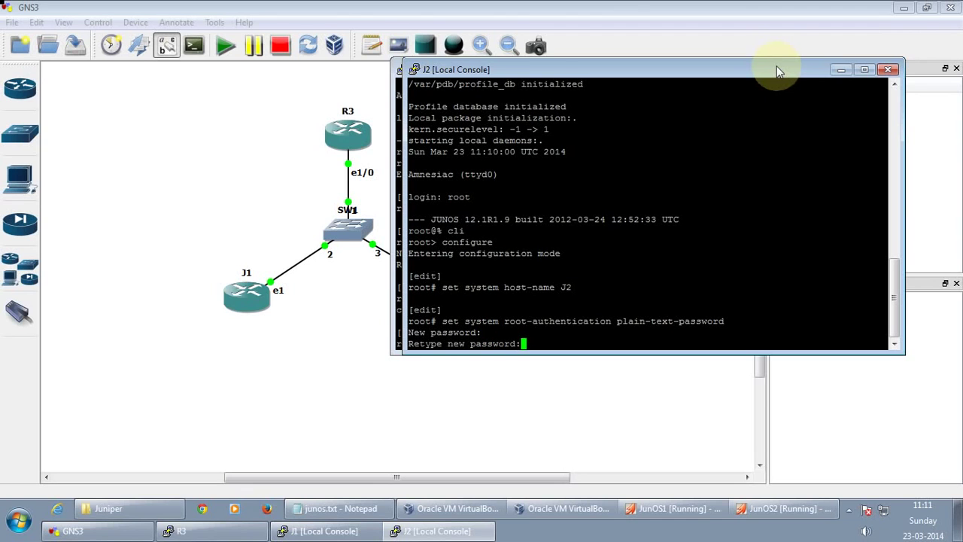
{"action": "key", "text": "Return"}
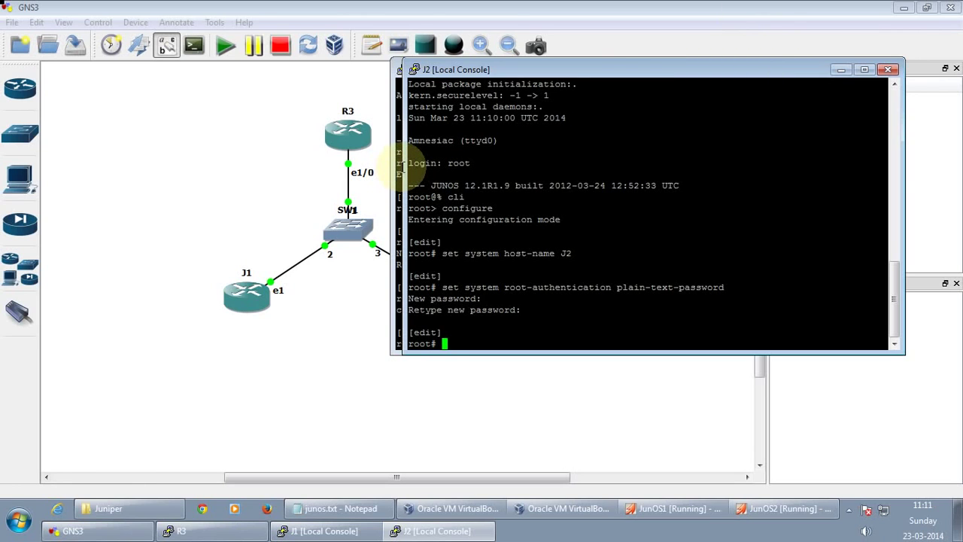
On J1, set em1 unit 0 inet address 10.0.0.1/24 and commit the change
{"action": "left_click", "coordinate": [400, 167]}
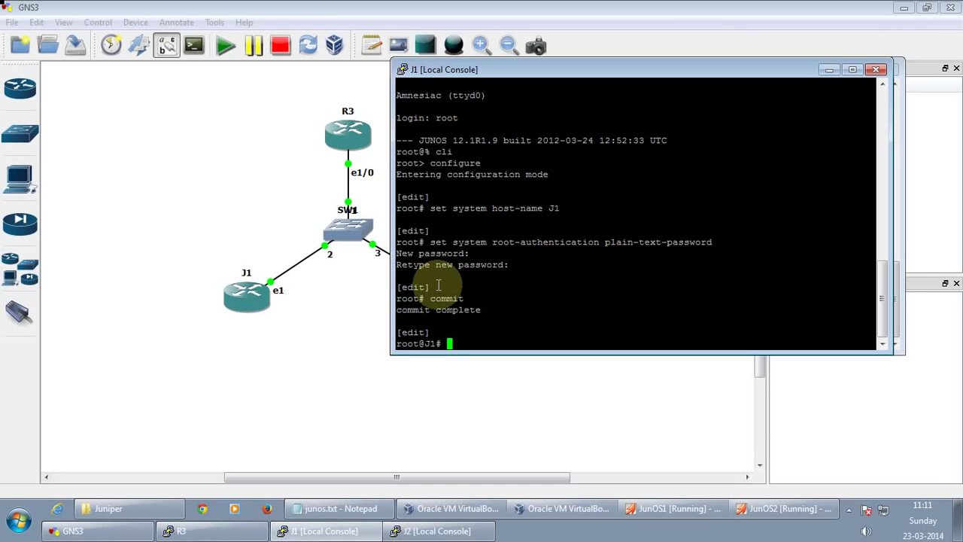
{"action": "type", "text": "set interfaces em"}
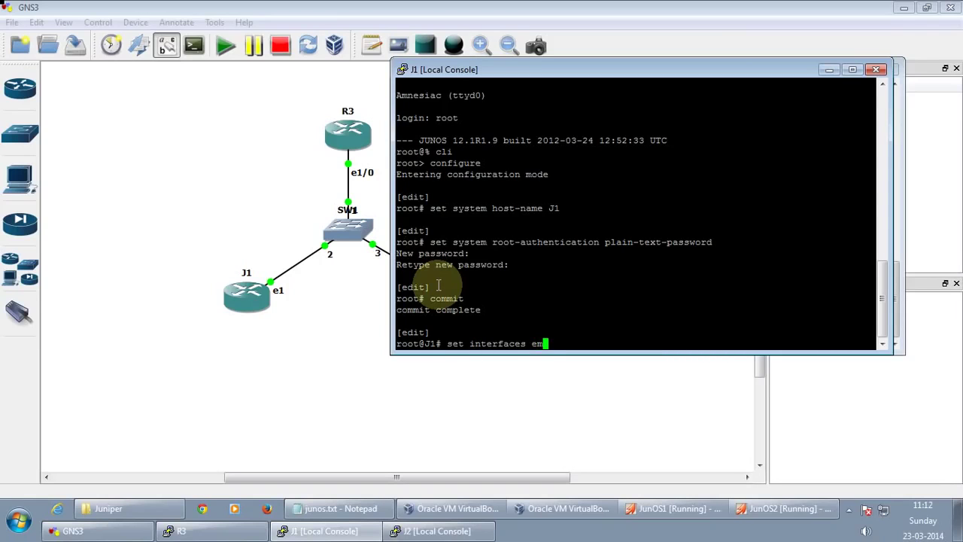
{"action": "type", "text": "1 unit 0 family "}
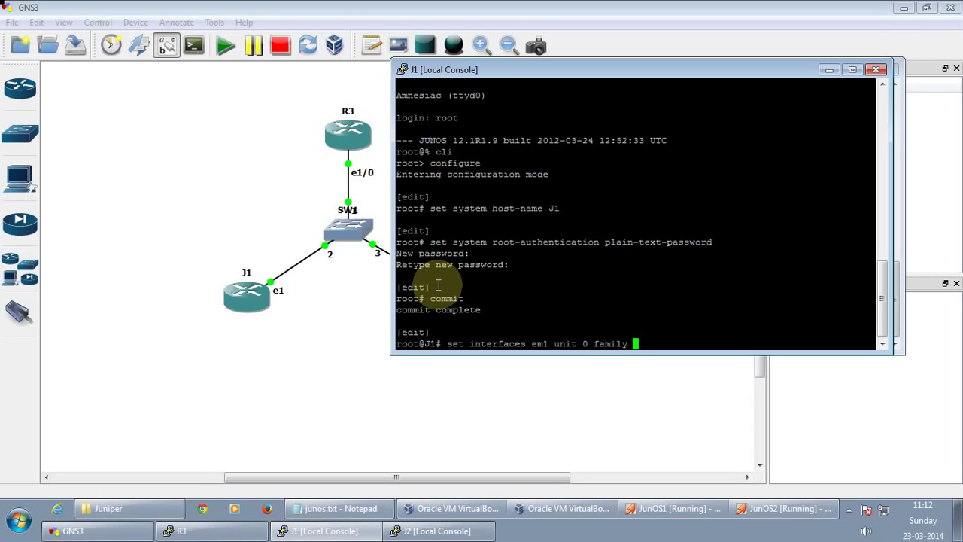
{"action": "type", "text": "inet address 10.0"}
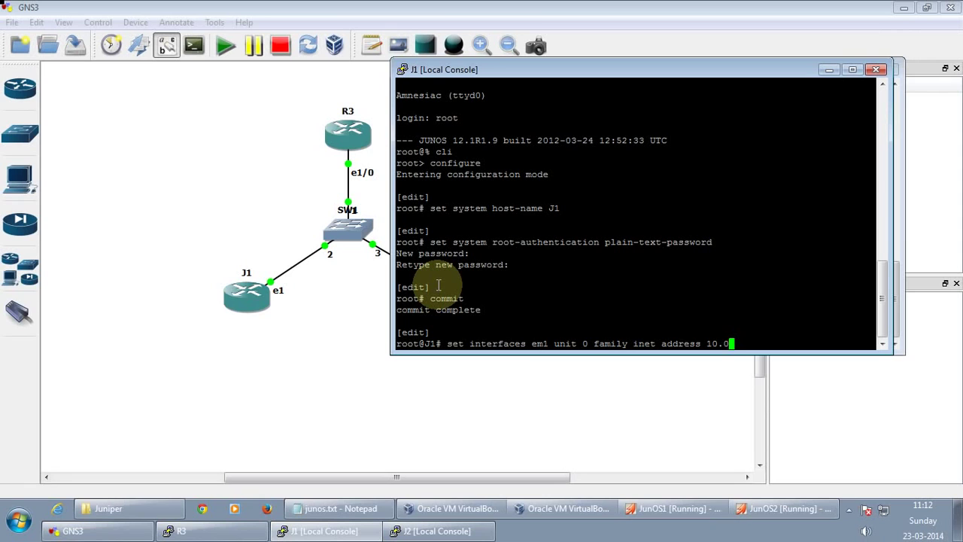
{"action": "type", "text": ".0.1/24"}
{"action": "key", "text": "Return"}
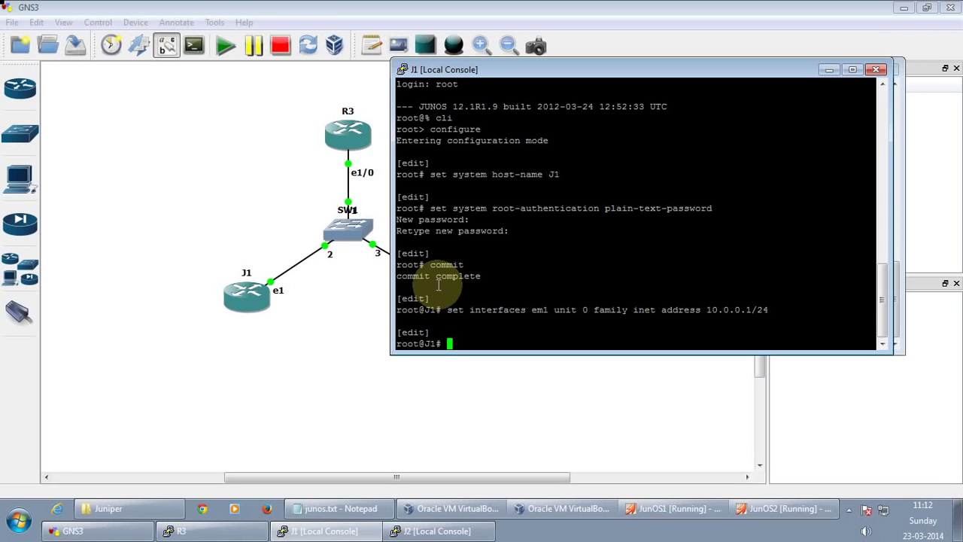
{"action": "type", "text": "commit"}
{"action": "key", "text": "Return"}
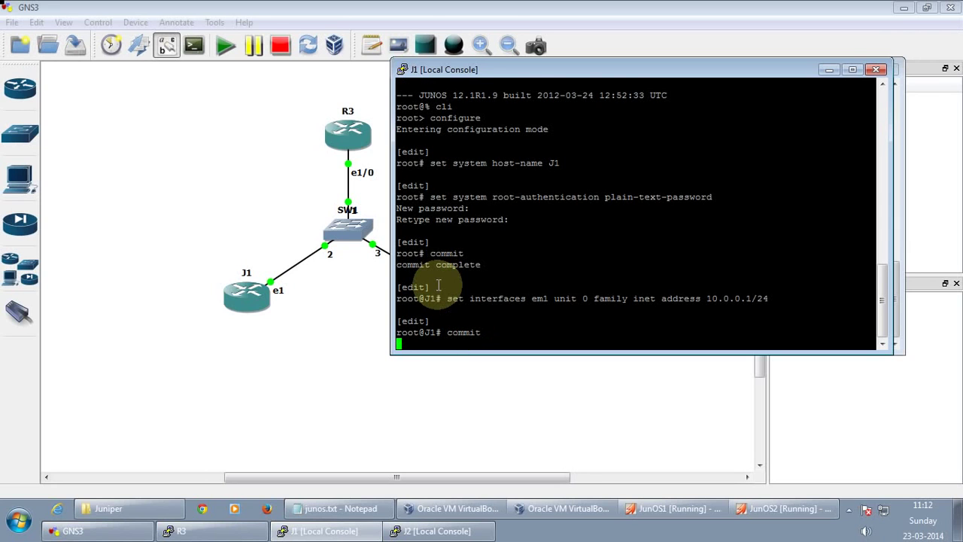
On J2, set em1 unit 0 inet address 10.0.0.2/24, then apply it with 'commit and-quit'
{"action": "left_click", "coordinate": [829, 69]}
{"action": "type", "text": "set"}
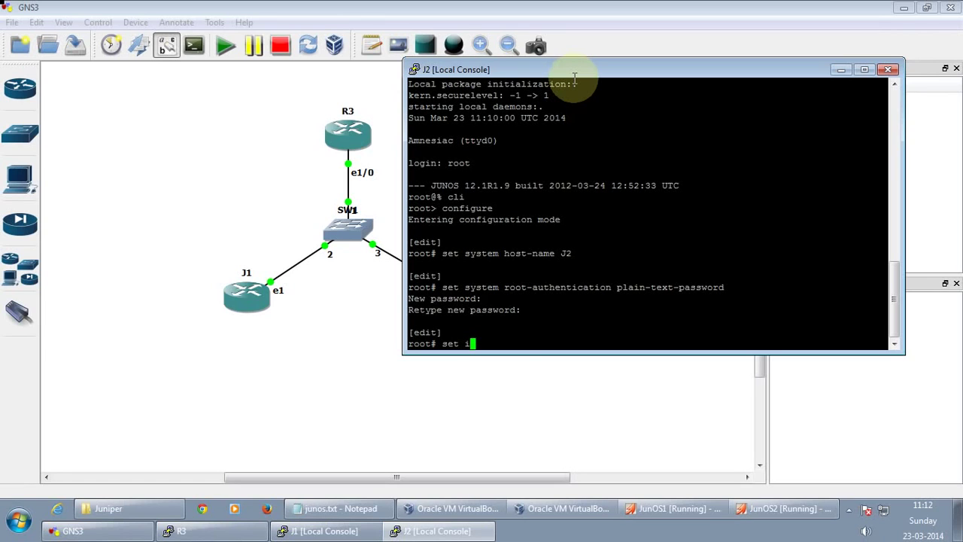
{"action": "type", "text": "interfaces em1"}
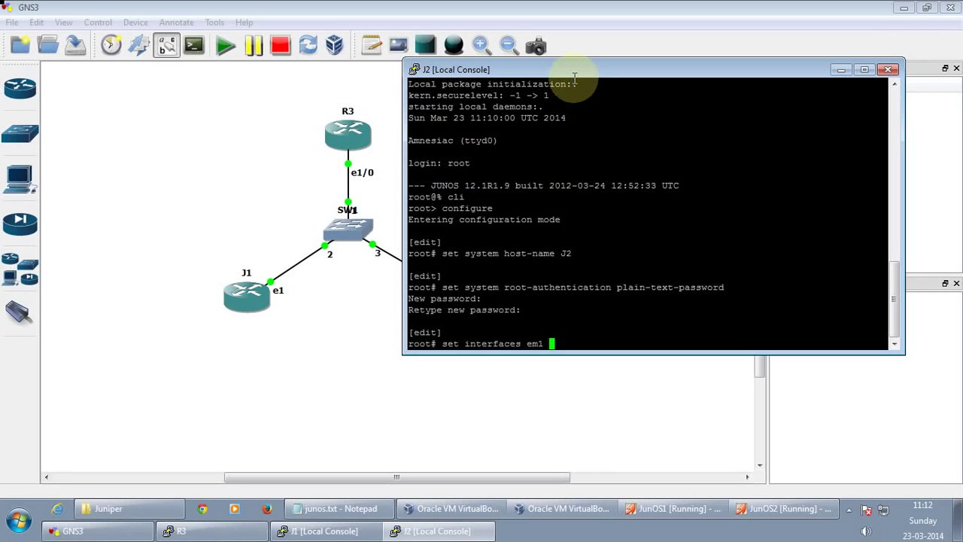
{"action": "type", "text": " unit 0 family in"}
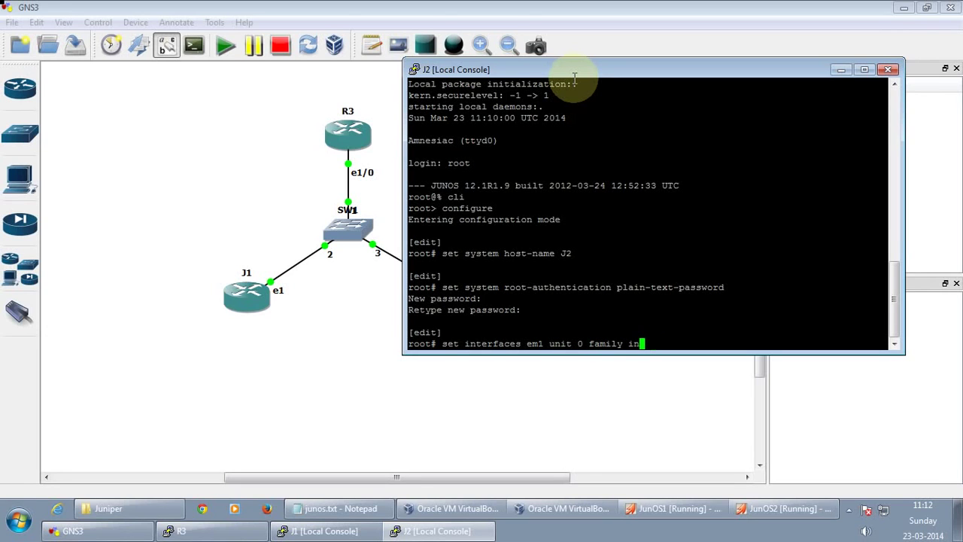
{"action": "type", "text": "et address 10.0.0"}
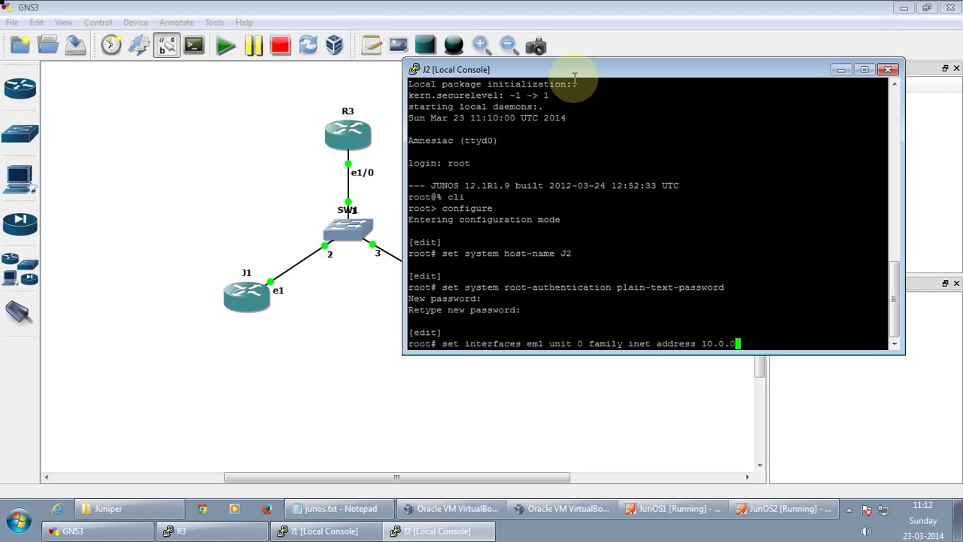
{"action": "type", "text": ".2/24"}
{"action": "key", "text": "Return"}
{"action": "type", "text": "commit a"}
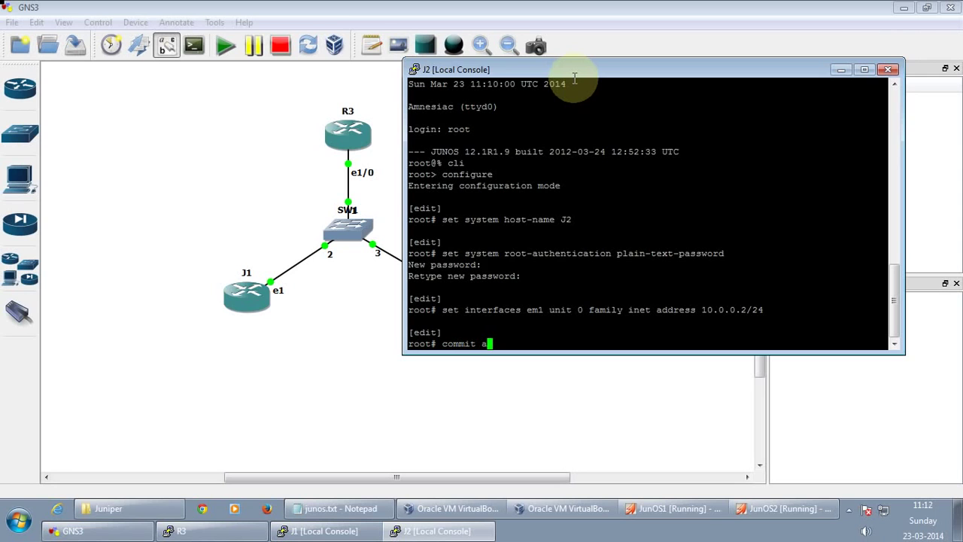
{"action": "key", "text": "Tab"}
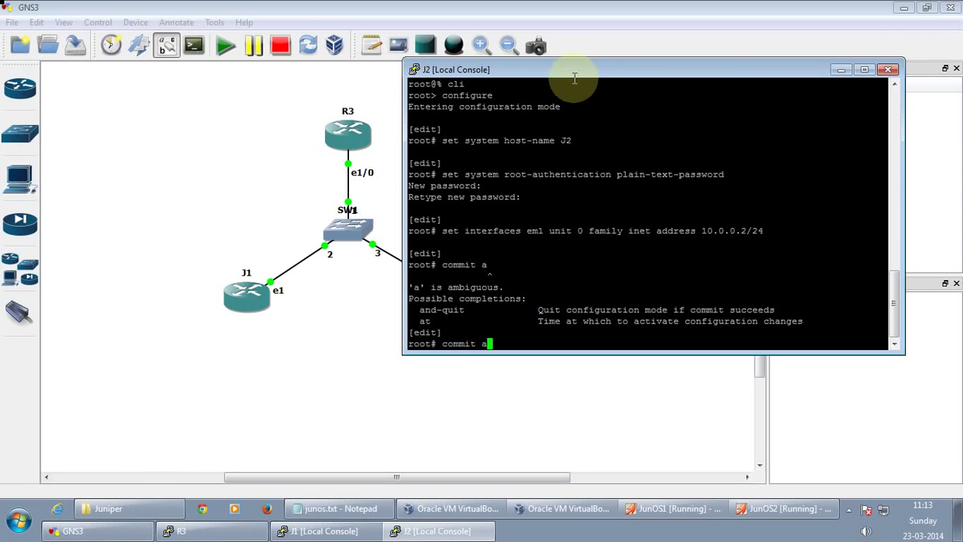
{"action": "type", "text": "nd-quit"}
{"action": "key", "text": "Return"}
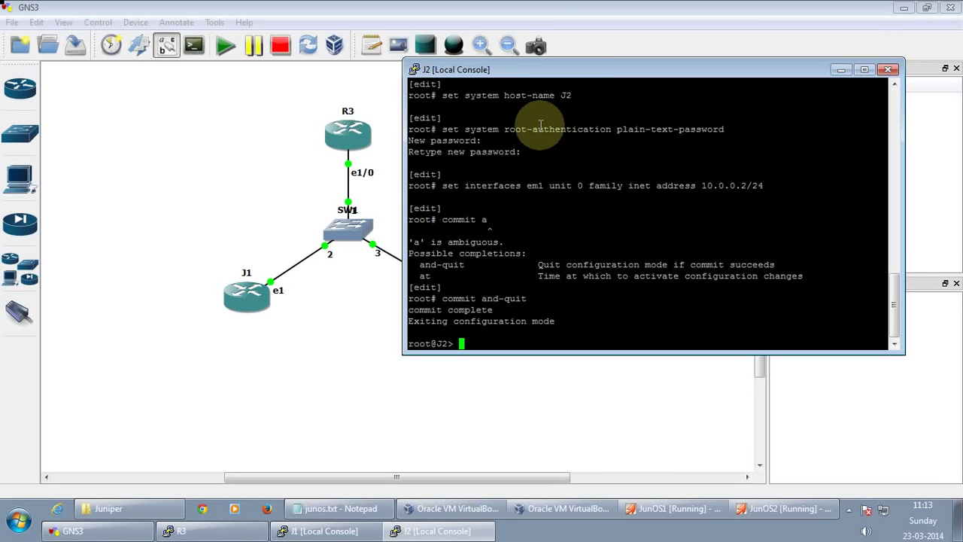
Ping R3 at 10.0.0.3 from J2, then stop it with Ctrl+C
{"action": "type", "text": "ping 10.0.0."}
{"action": "type", "text": "3"}
{"action": "key", "text": "Return"}
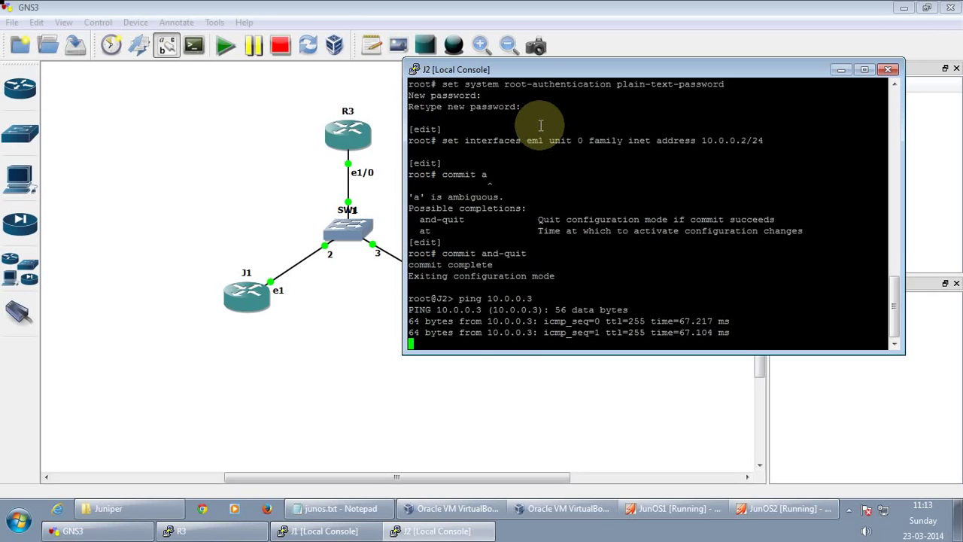
{"action": "key", "text": "ctrl+c"}
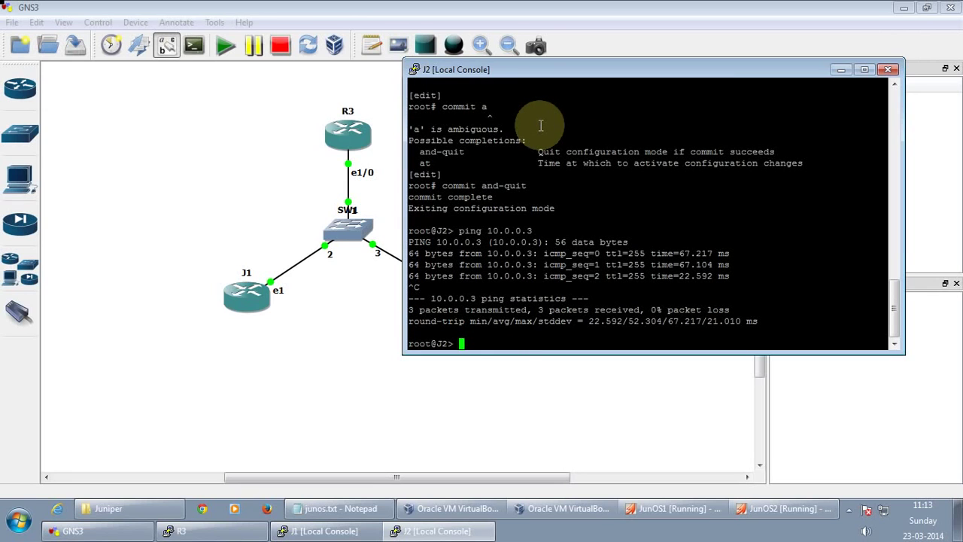
Ping J1 at 10.0.0.1 from J2, then stop it with Ctrl+C
{"action": "key", "text": "Up"}
{"action": "key", "text": "BackSpace"}
{"action": "type", "text": "10.0.0.1"}
{"action": "key", "text": "Return"}
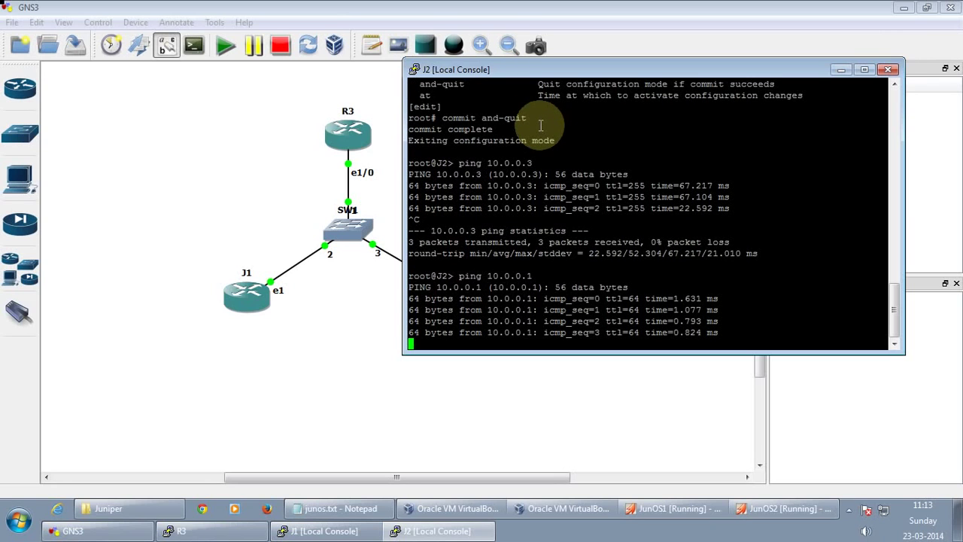
{"action": "key", "text": "ctrl+c"}
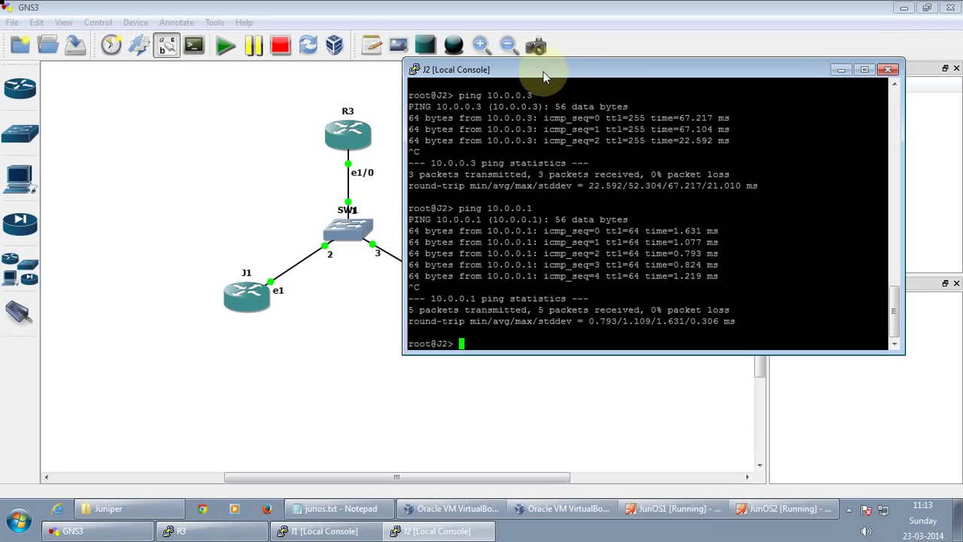
Minimize J2's Local Console window to reveal the R3, J1, J2 and SW1 topology
{"action": "left_click", "coordinate": [842, 70]}
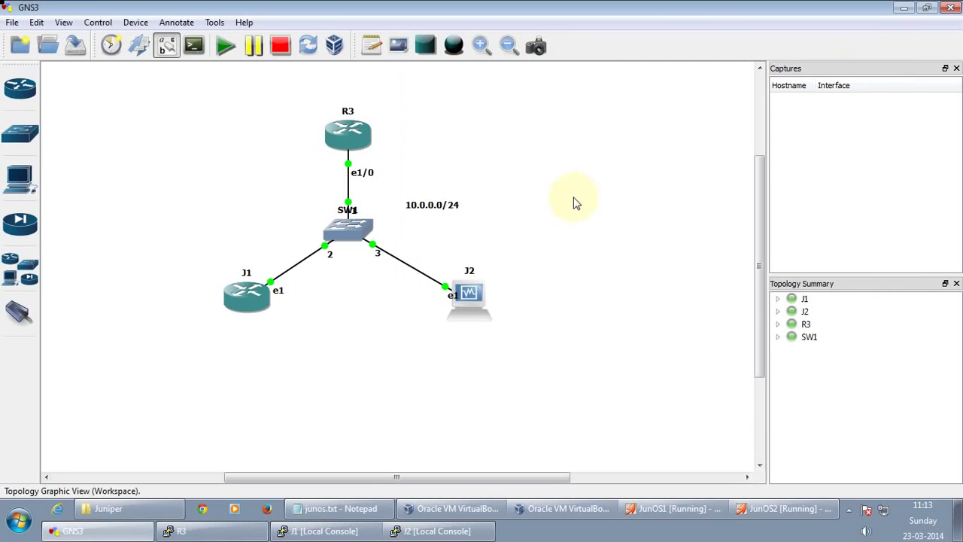